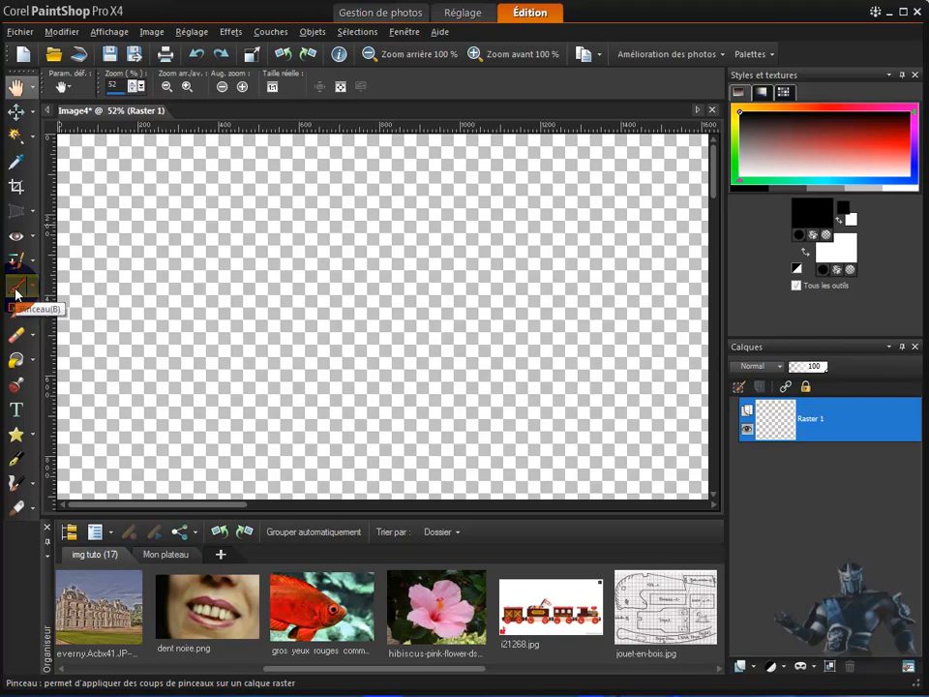
Step: Activate the Paint Brush (Pinceau) and load the +Arrondi 25 brush tip with its variation
click(16, 290)
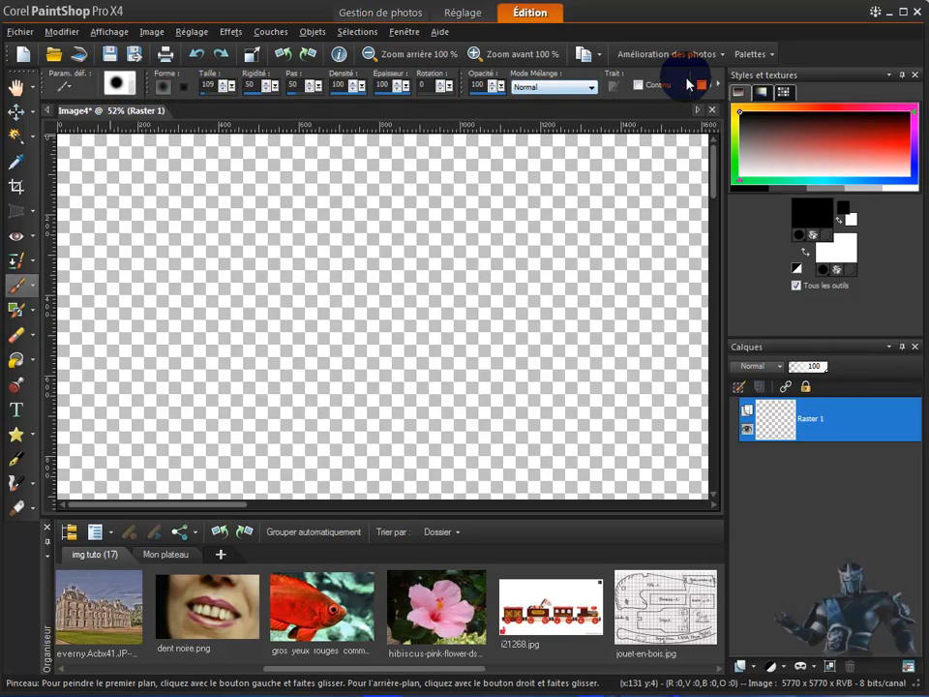
click(118, 85)
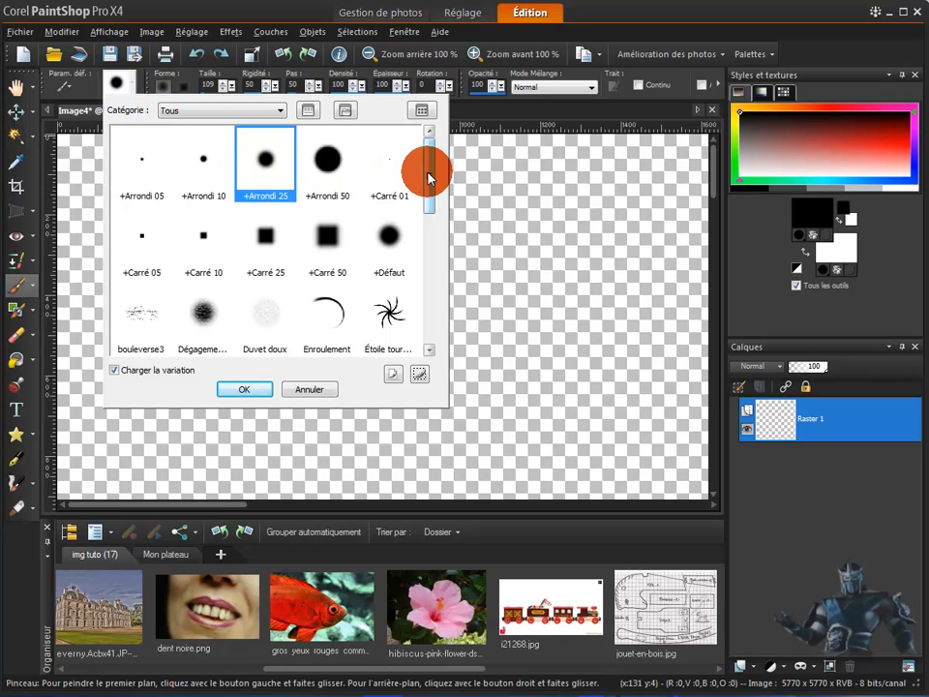
drag(432, 176, 439, 312)
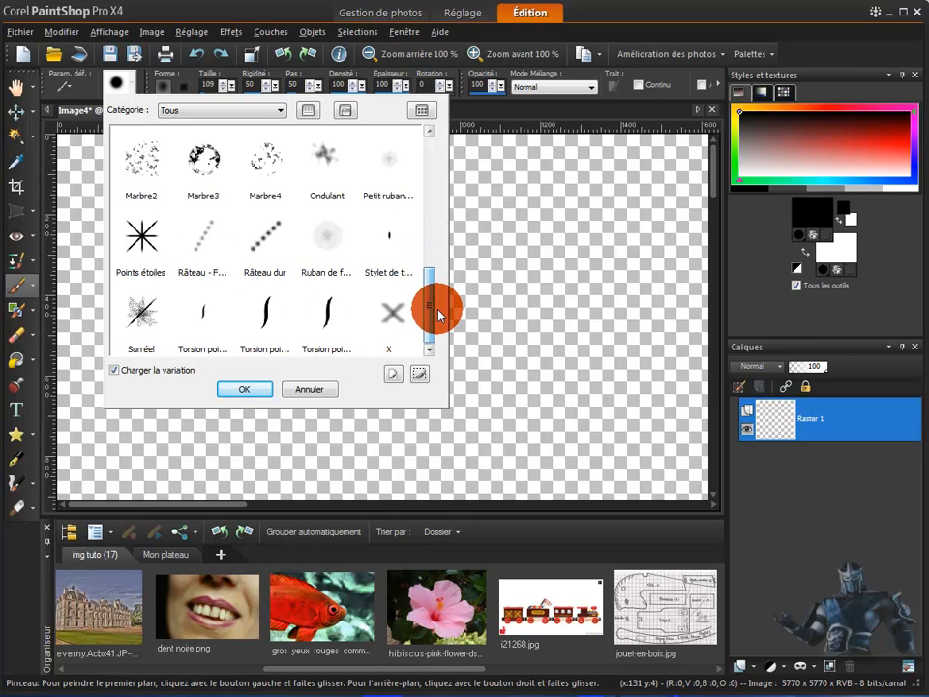
drag(430, 319, 435, 193)
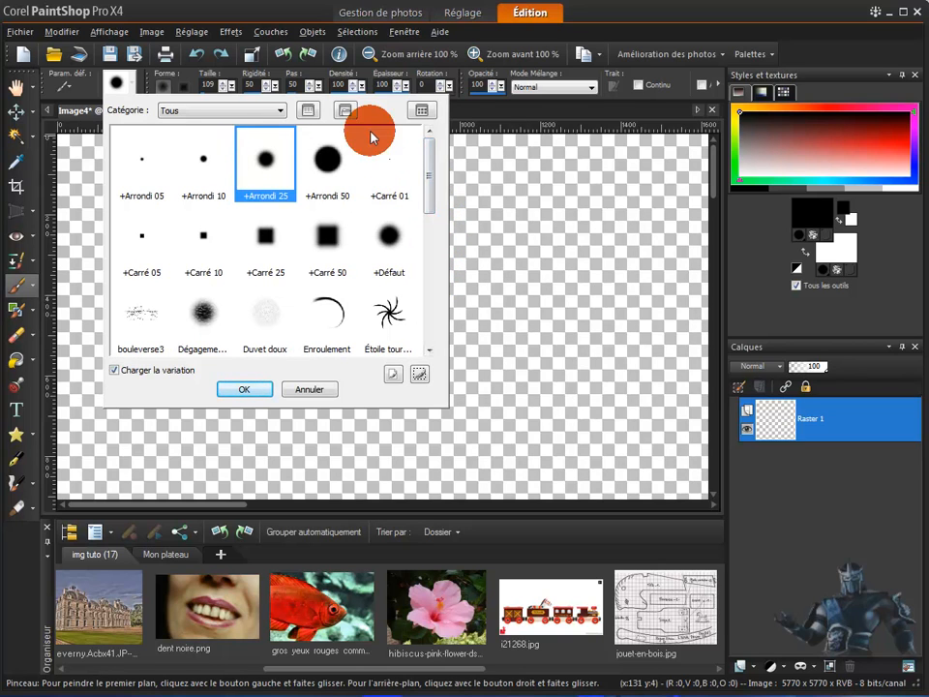
click(244, 389)
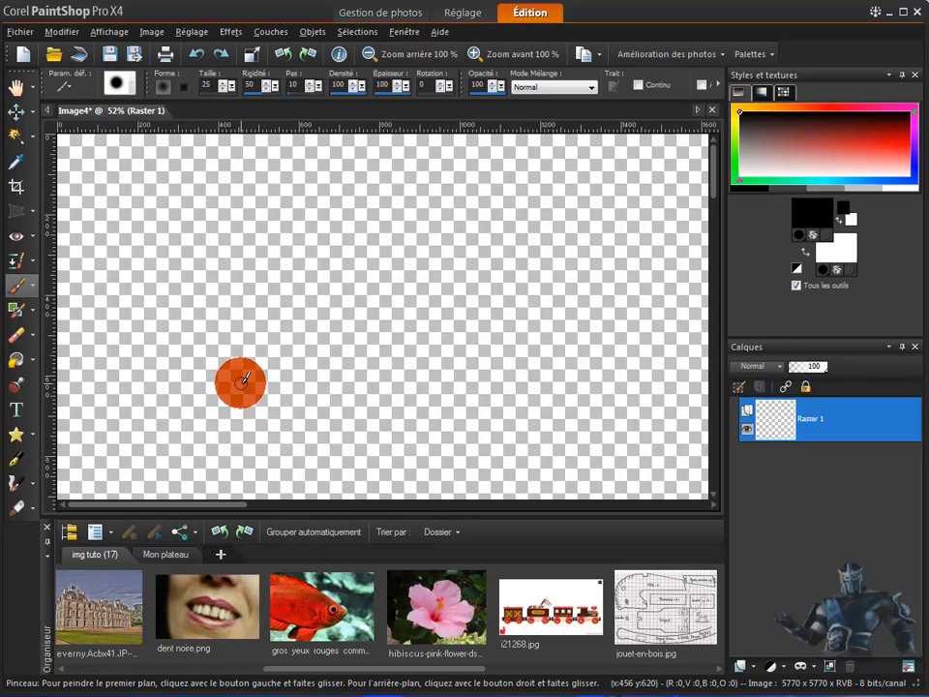
Step: Set the brush Taille to 94 and stamp a round dab and a square dab side by side near the canvas's upper-left corner
click(162, 89)
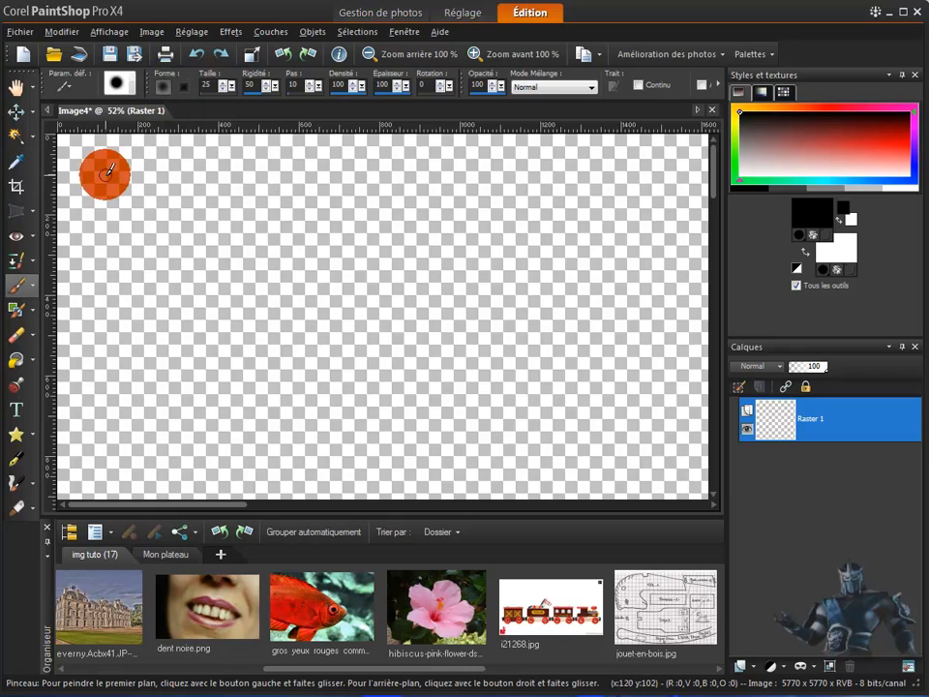
click(232, 88)
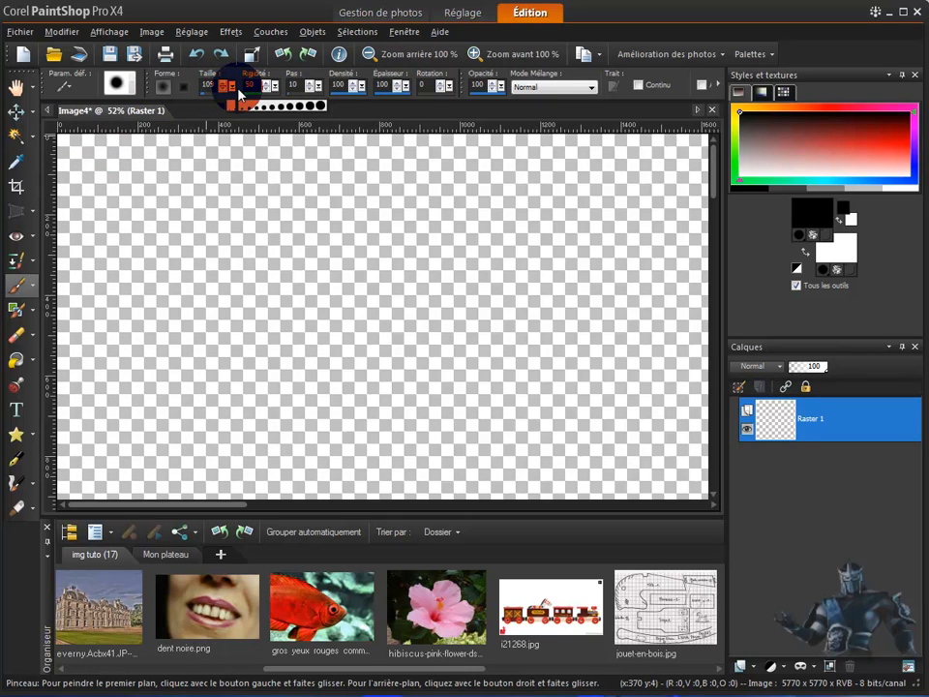
click(96, 178)
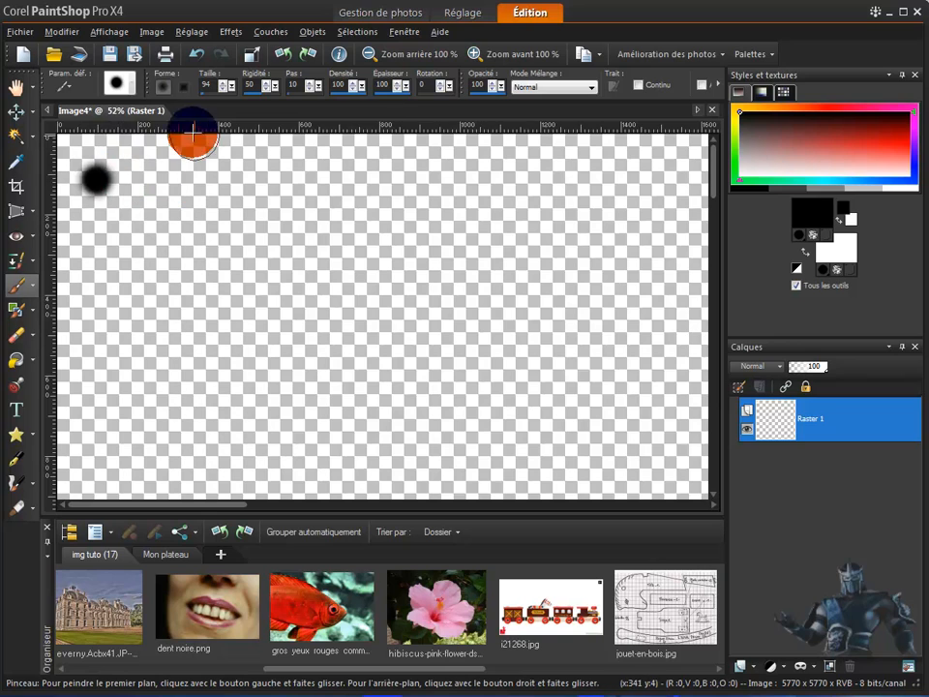
click(183, 87)
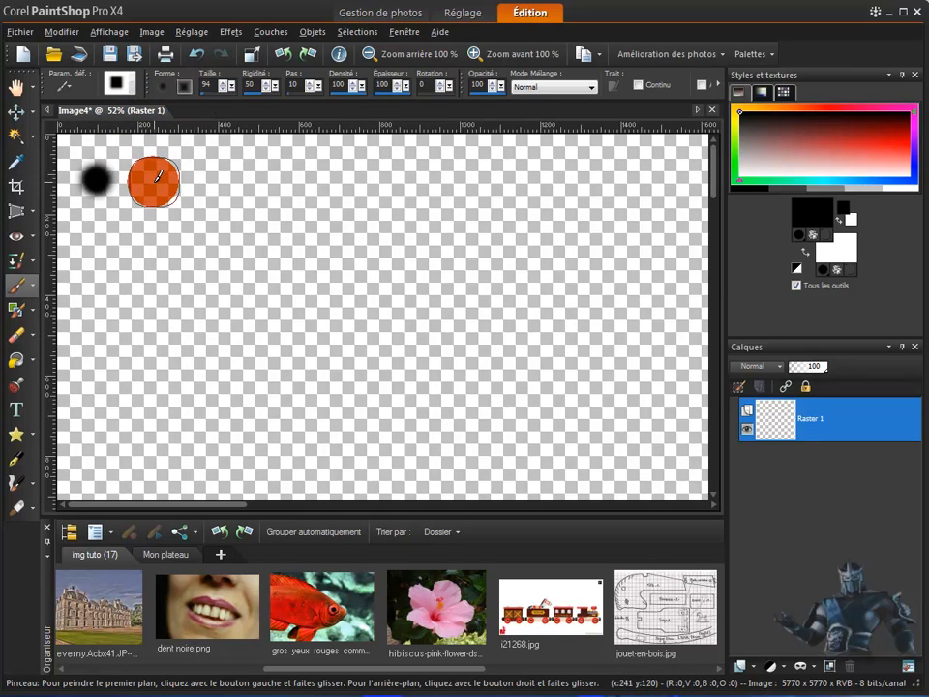
Step: Return to the round brush shape, set Taille to 202 and stamp one large dab beside the square dab
click(163, 88)
click(231, 87)
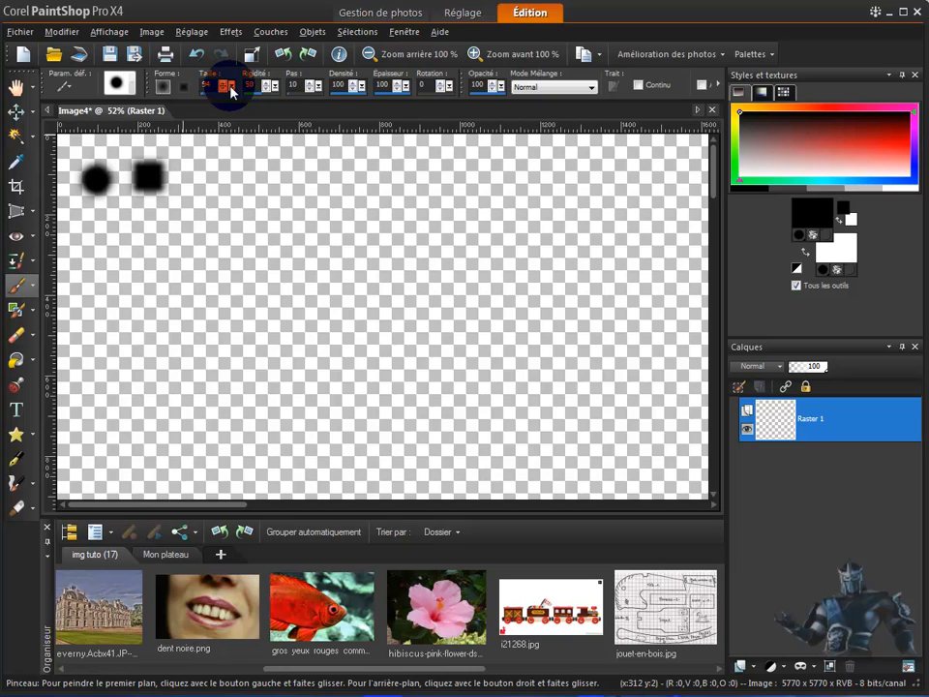
drag(231, 87, 238, 89)
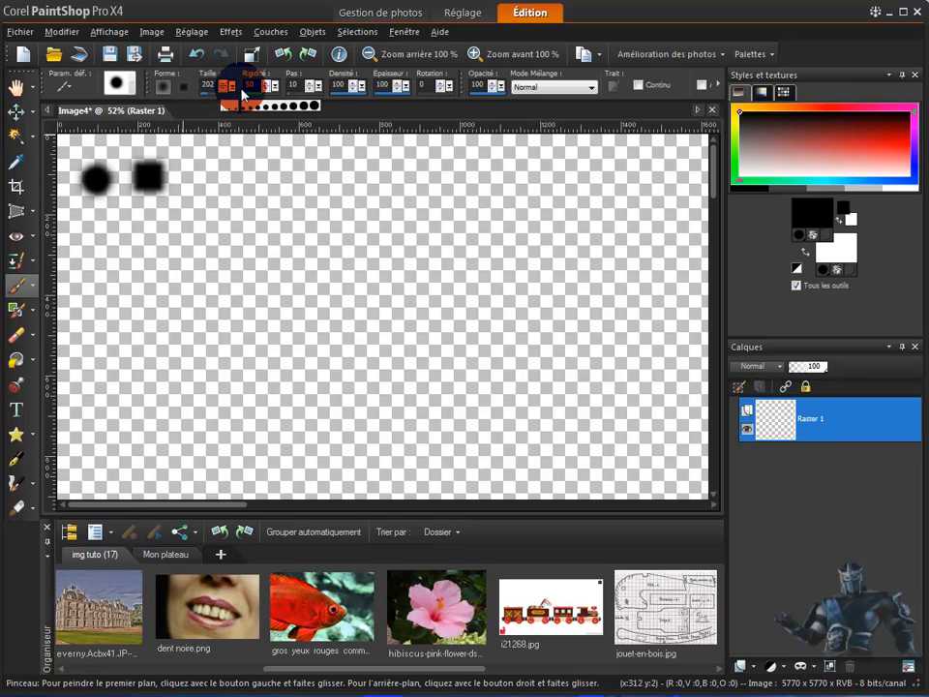
click(228, 199)
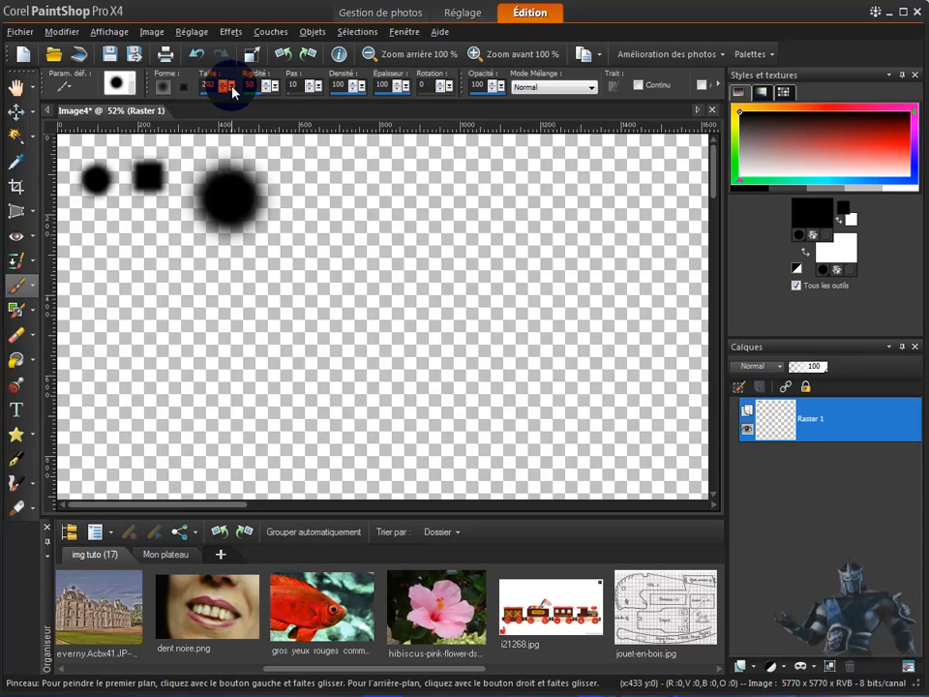
Step: Set Taille to 109 and stamp two round dabs beside the large one, using Rigidité 1 and Rigidité 100
drag(234, 93, 225, 94)
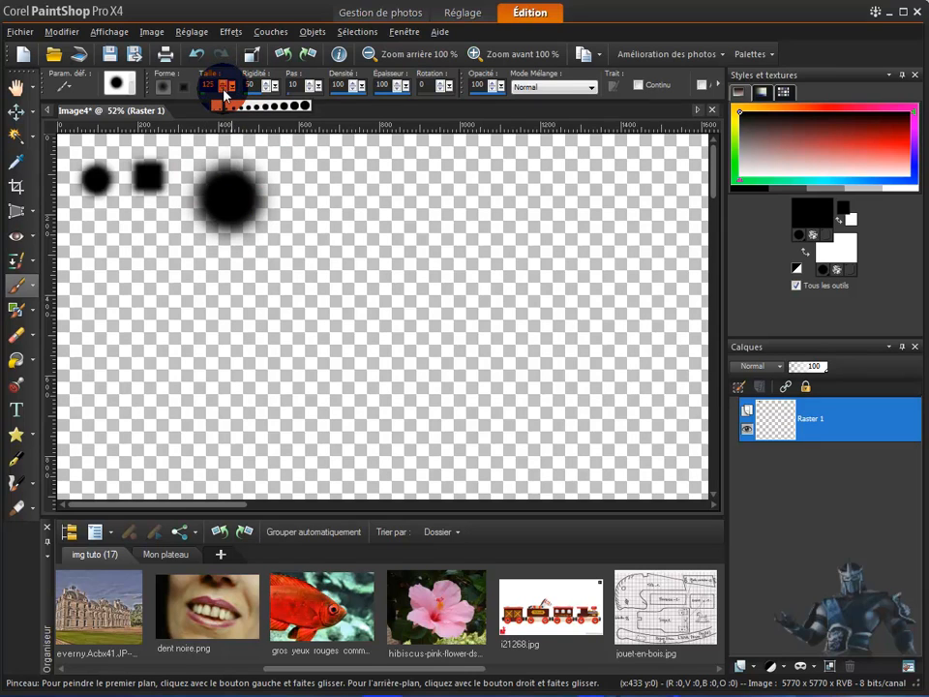
click(276, 89)
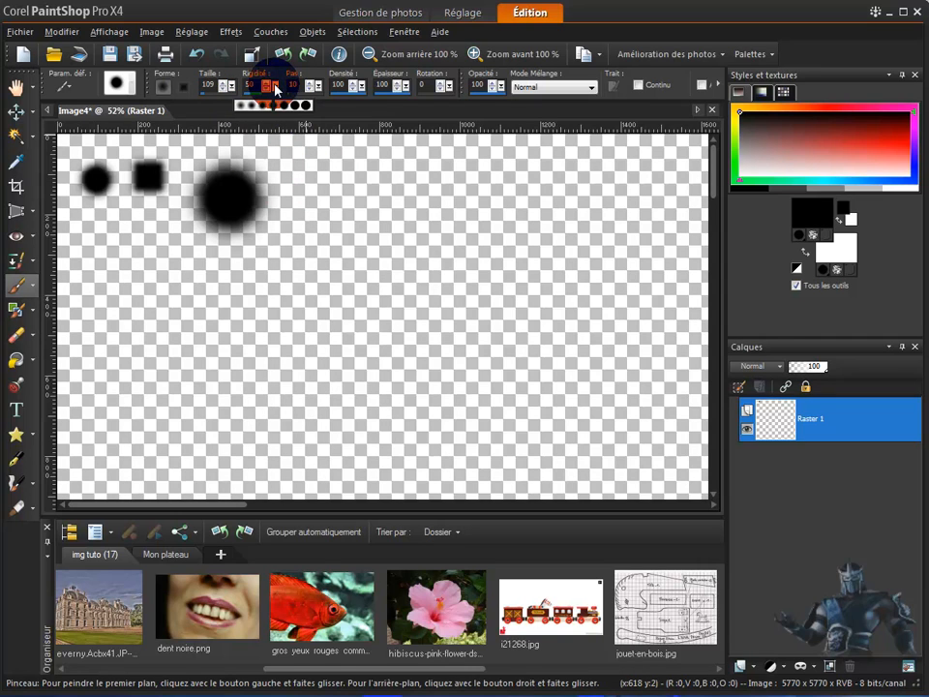
drag(265, 99, 234, 111)
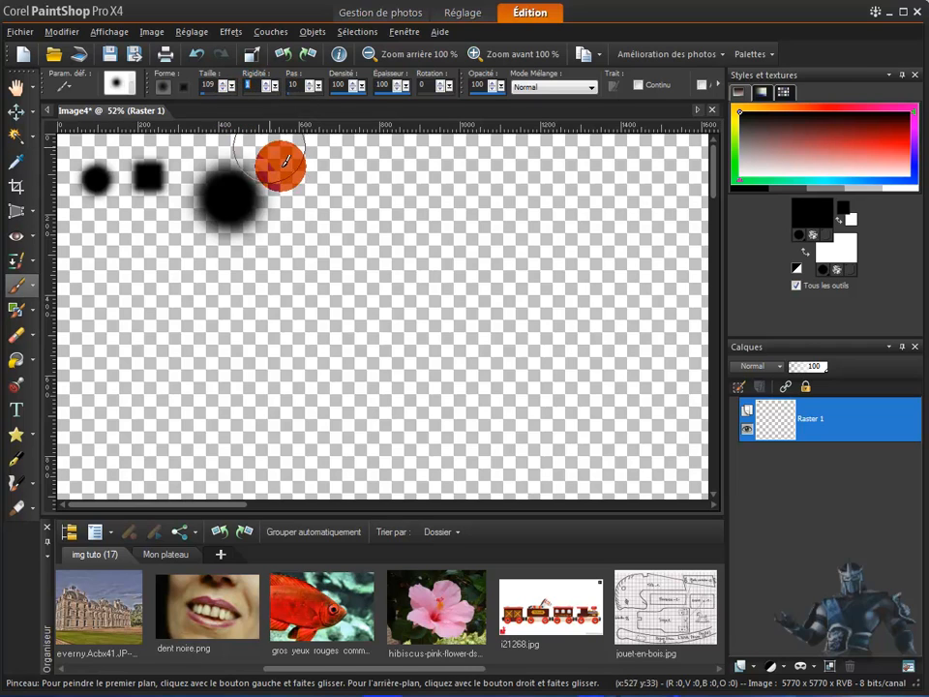
click(319, 175)
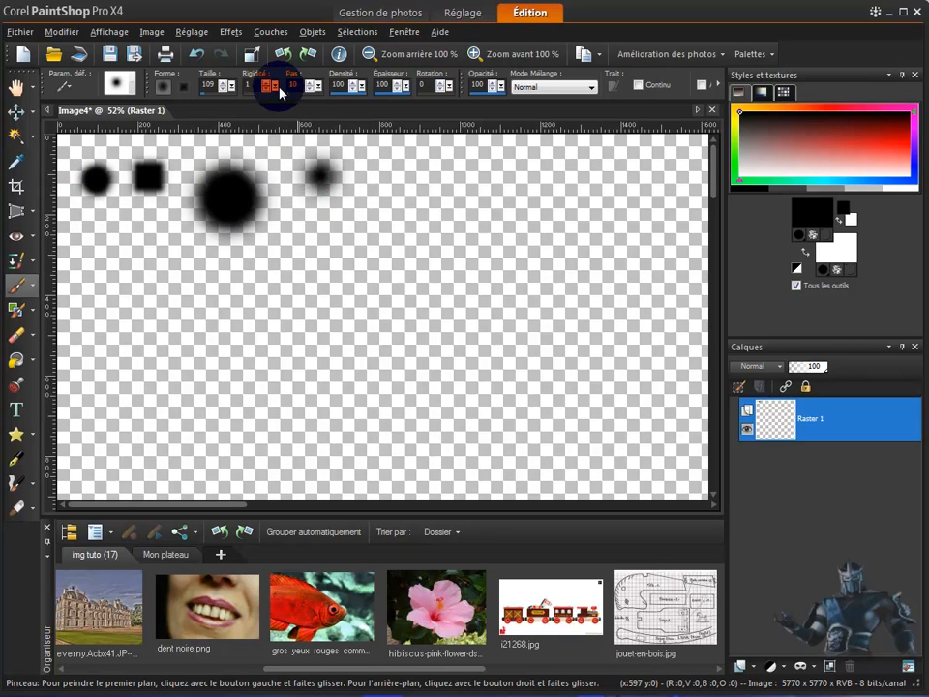
drag(275, 89, 356, 99)
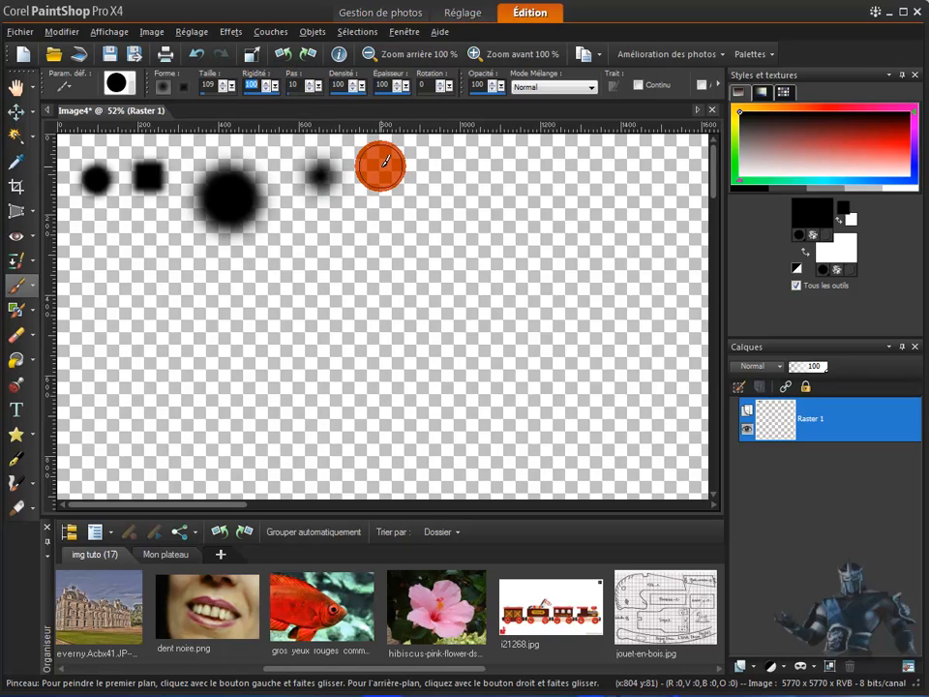
click(380, 165)
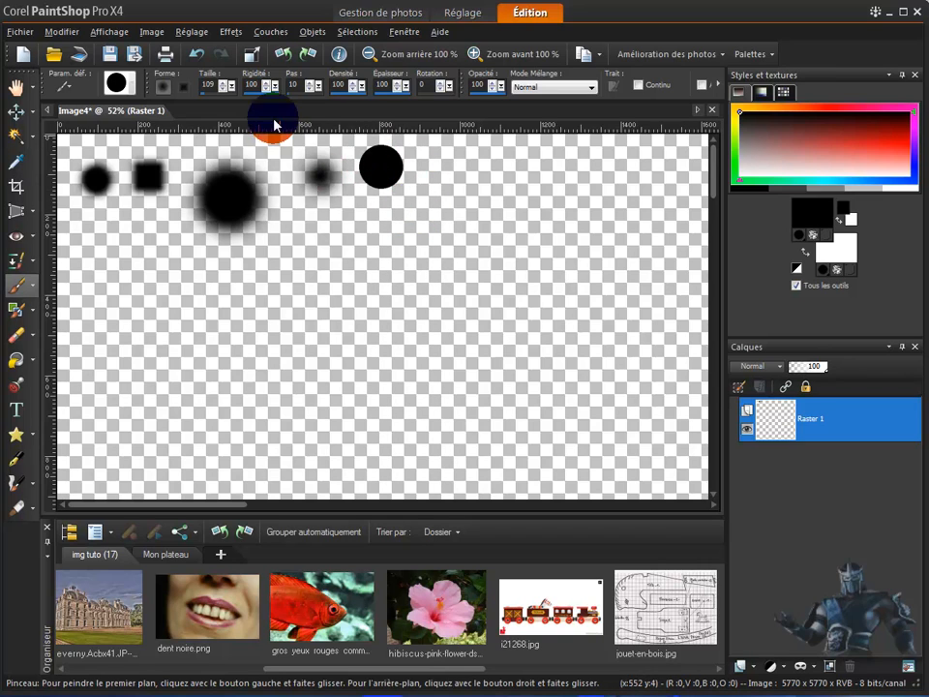
Step: Set Rigidité to 38 and Pas to 11, and paint a short curved stroke beside the hard-edged dab
drag(276, 88, 225, 100)
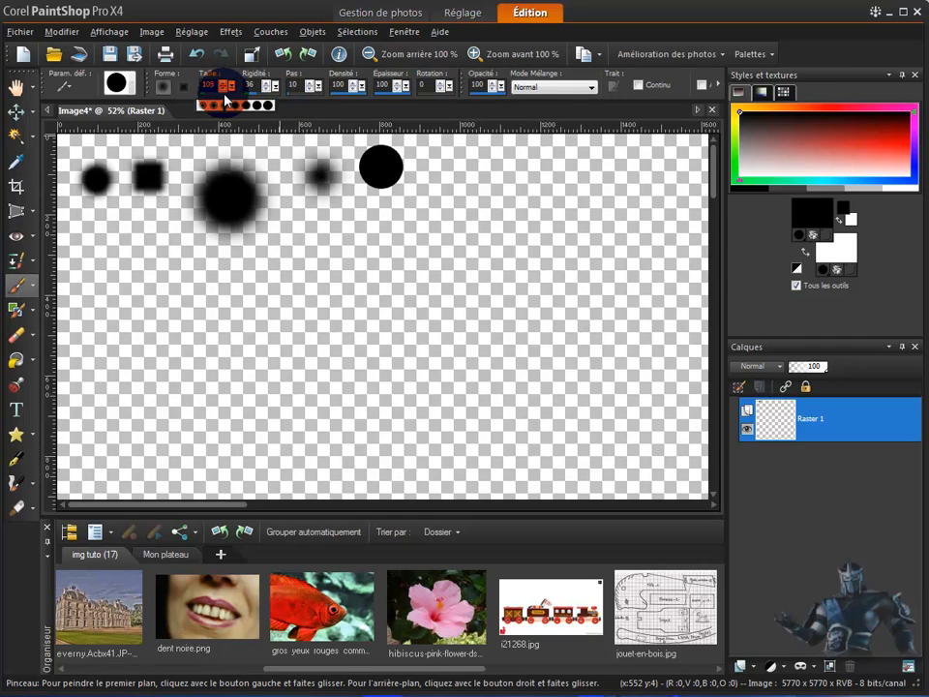
click(318, 89)
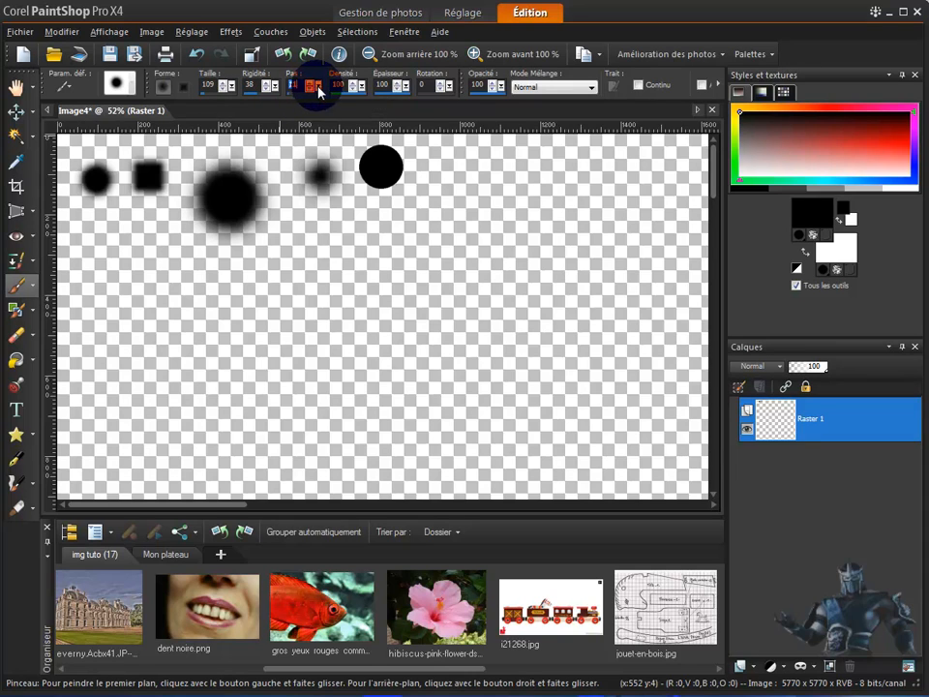
click(447, 168)
mouse_move(447, 168)
mouse_down()
mouse_move(456, 189)
mouse_move(509, 232)
mouse_up()
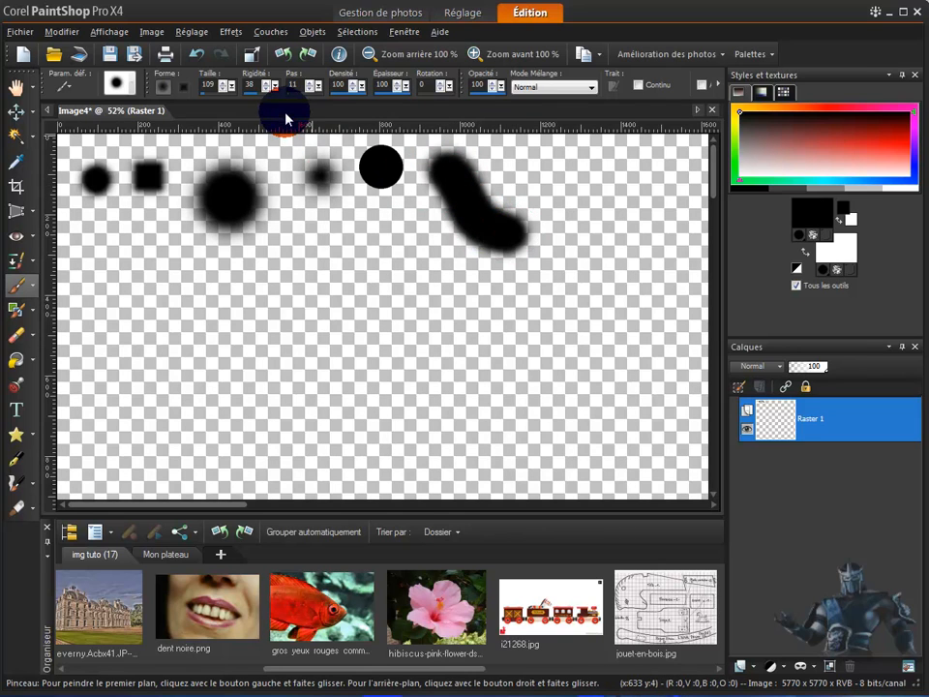
Step: Set Pas to 200 and paint a horizontal stroke of spaced dabs below the first row
click(311, 85)
drag(319, 90, 391, 105)
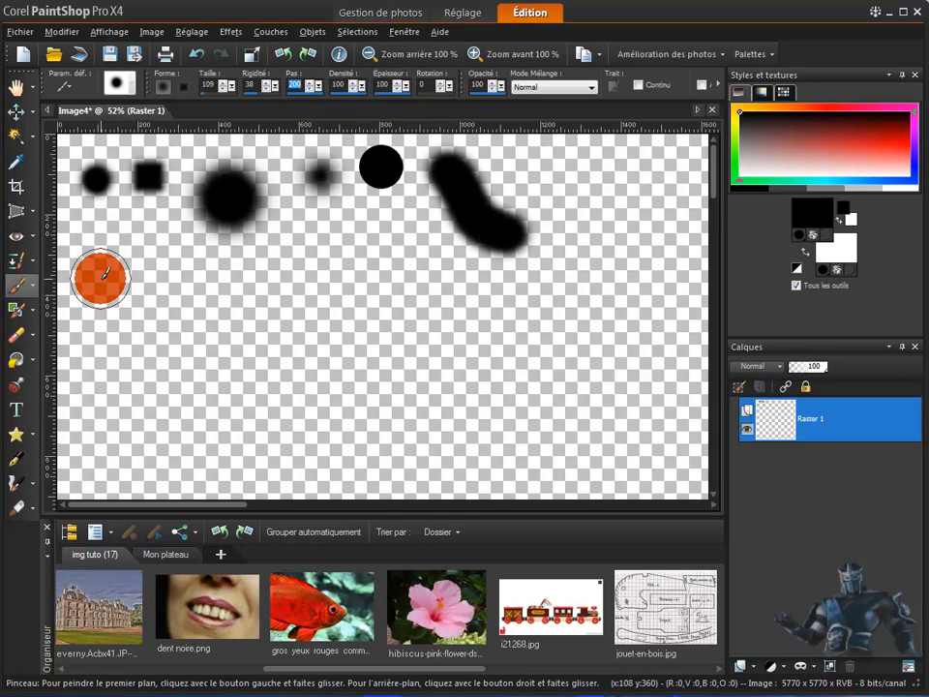
drag(99, 278, 441, 276)
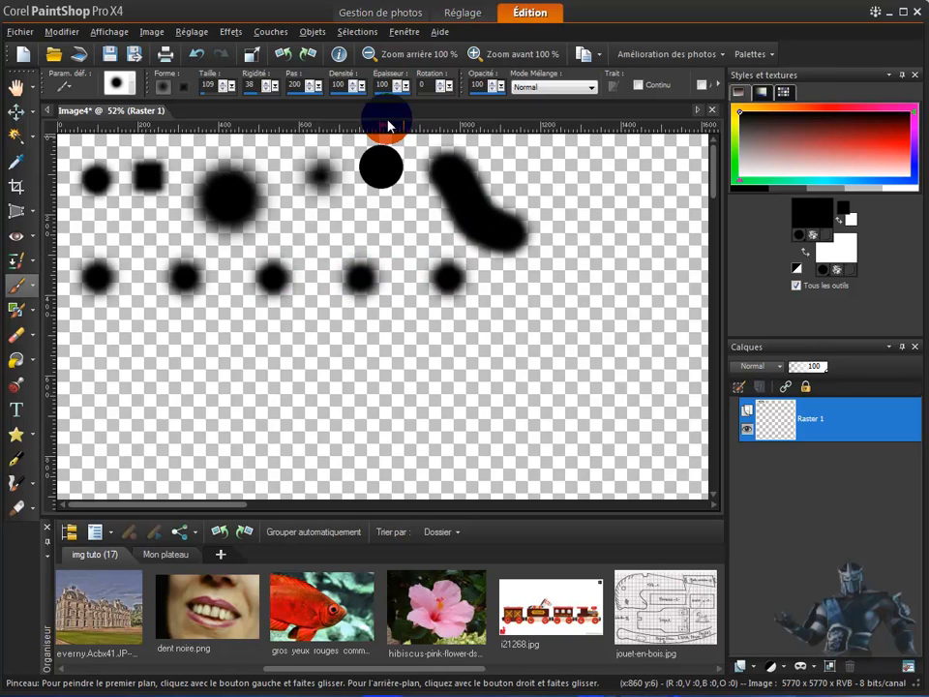
Step: Set Pas to 27 and Densité to 52, and paint a grainy dab and a U-shaped stroke beside the solid curved stroke
drag(319, 89, 249, 107)
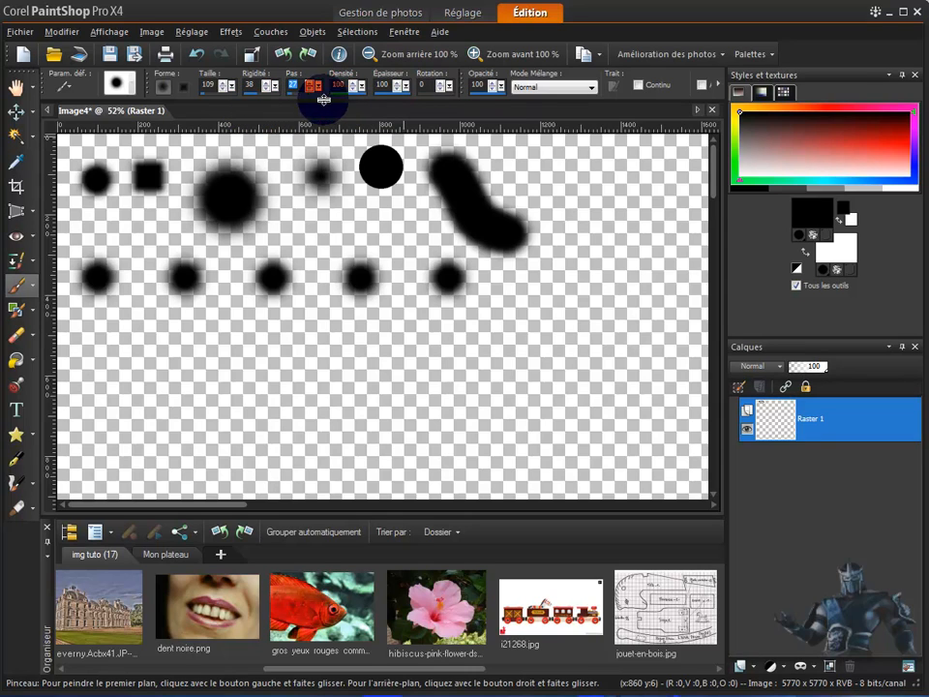
click(362, 87)
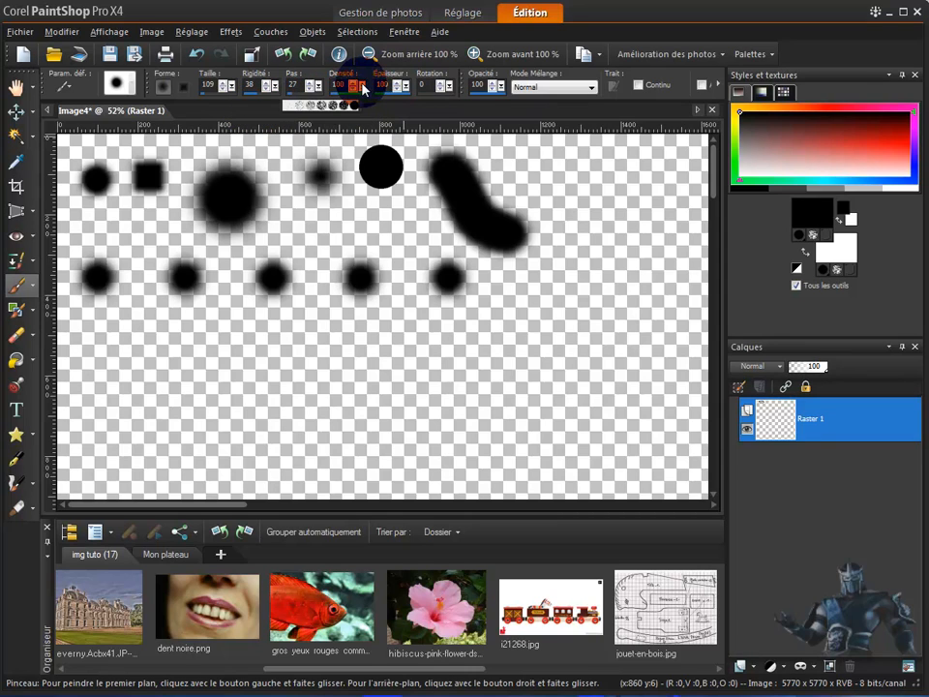
mouse_move(364, 89)
mouse_down()
mouse_move(355, 101)
mouse_move(332, 93)
mouse_move(318, 106)
mouse_move(328, 112)
mouse_up()
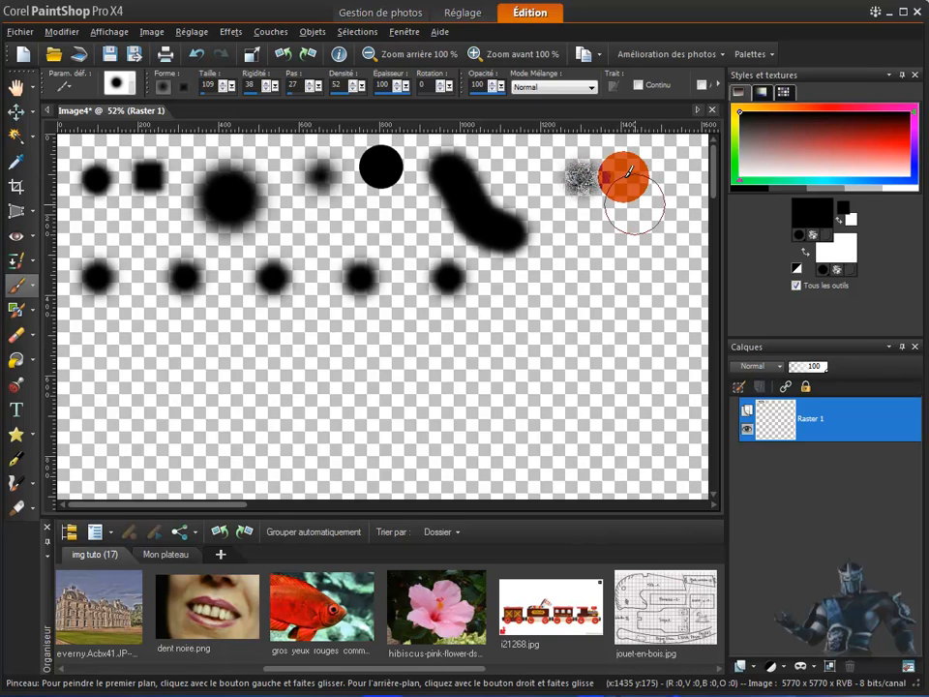
mouse_move(621, 188)
mouse_down()
mouse_move(579, 257)
mouse_move(545, 274)
mouse_move(534, 296)
mouse_move(581, 301)
mouse_move(633, 255)
mouse_move(660, 187)
mouse_move(628, 162)
mouse_up()
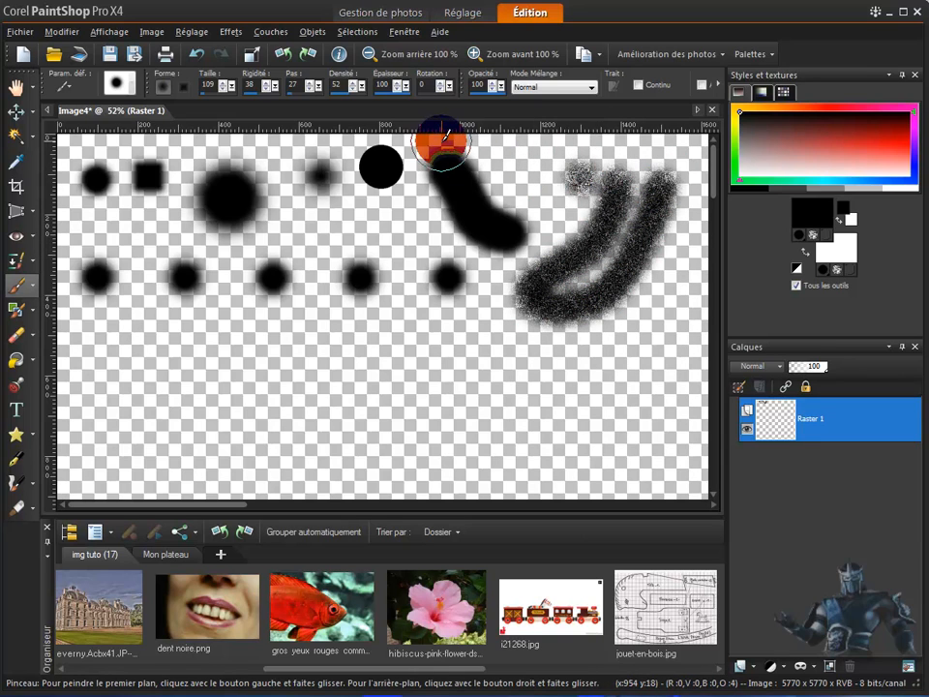
Step: Set Densité to 95 and Épaisseur to 22, and paint a curved stroke rising from below the first spaced dab
click(362, 89)
mouse_move(366, 92)
mouse_down()
mouse_move(398, 110)
mouse_move(400, 96)
mouse_move(398, 110)
mouse_move(344, 114)
mouse_up()
click(407, 90)
mouse_move(95, 339)
mouse_down()
mouse_move(95, 354)
mouse_move(120, 339)
mouse_move(145, 238)
mouse_up()
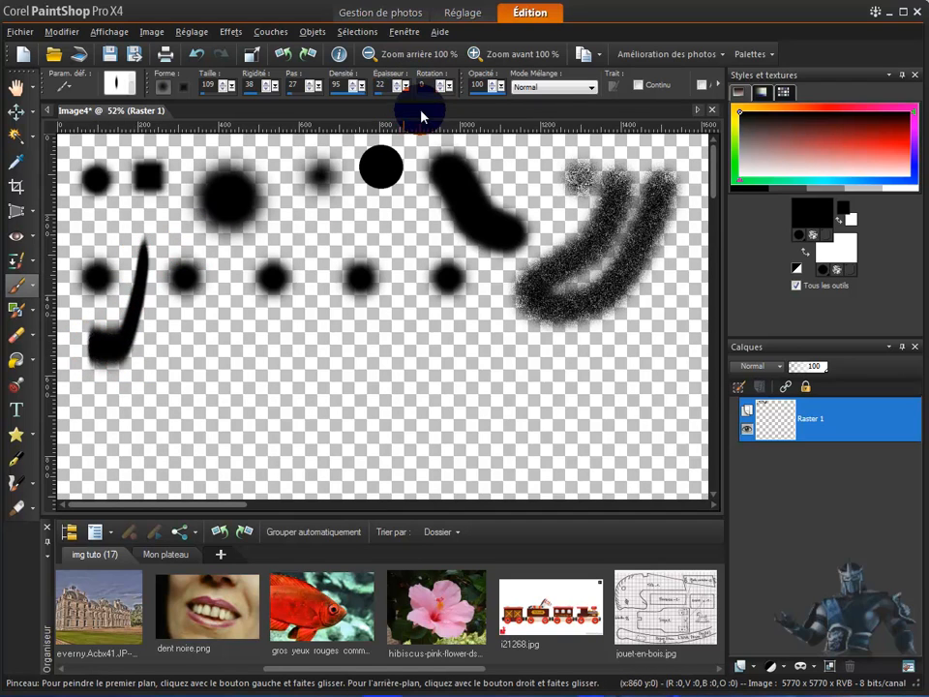
Step: Set the brush Densité to 100, Épaisseur to 97 and Rotation to 7
drag(364, 91, 463, 96)
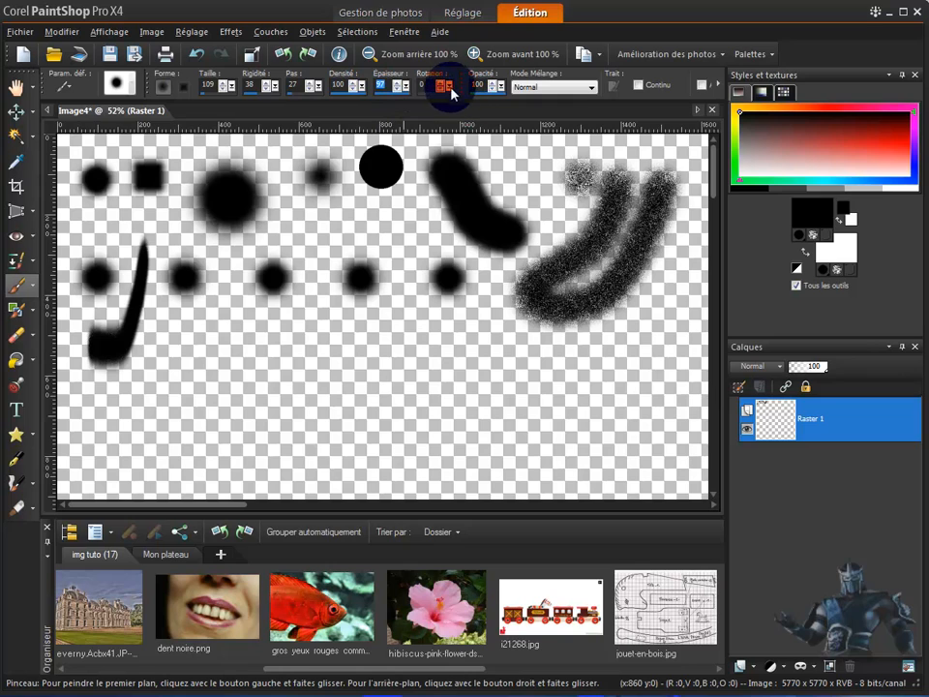
click(450, 91)
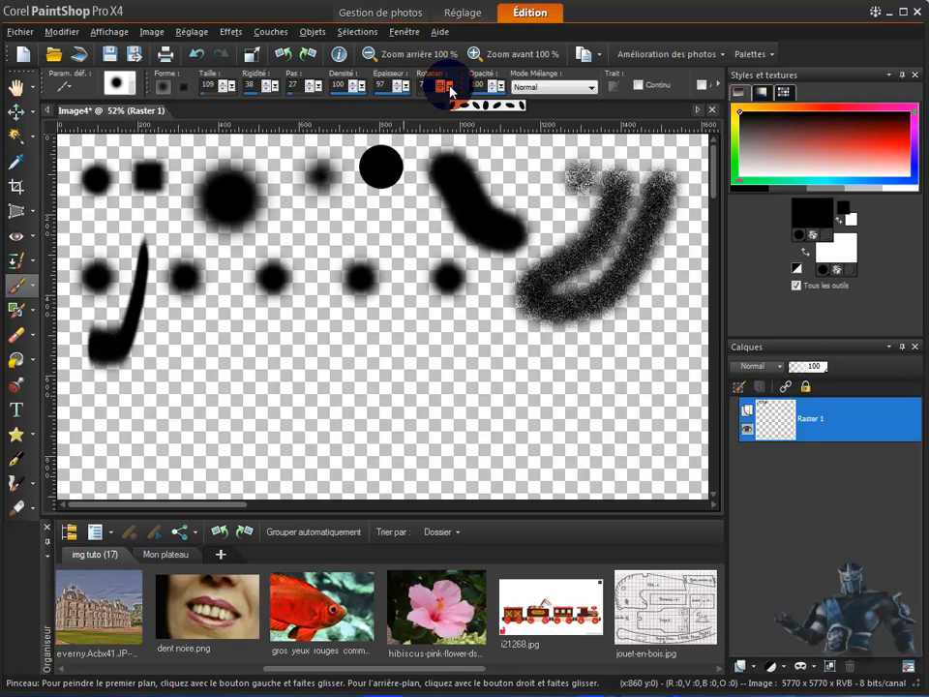
click(451, 91)
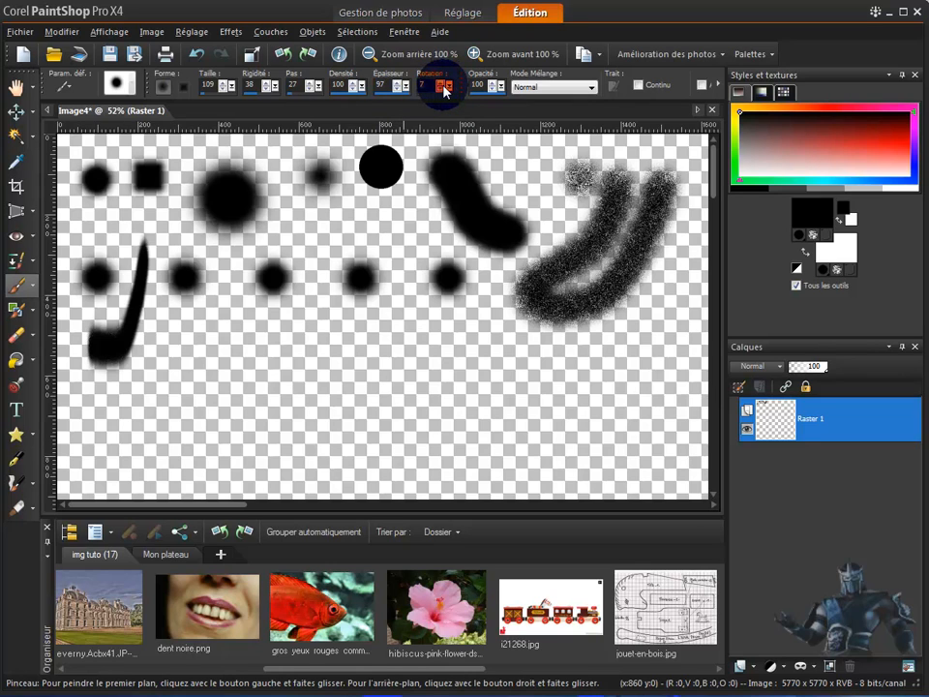
Step: Load the last of the three Torsion brush tips in the full brush list and set Taille to 504
click(117, 83)
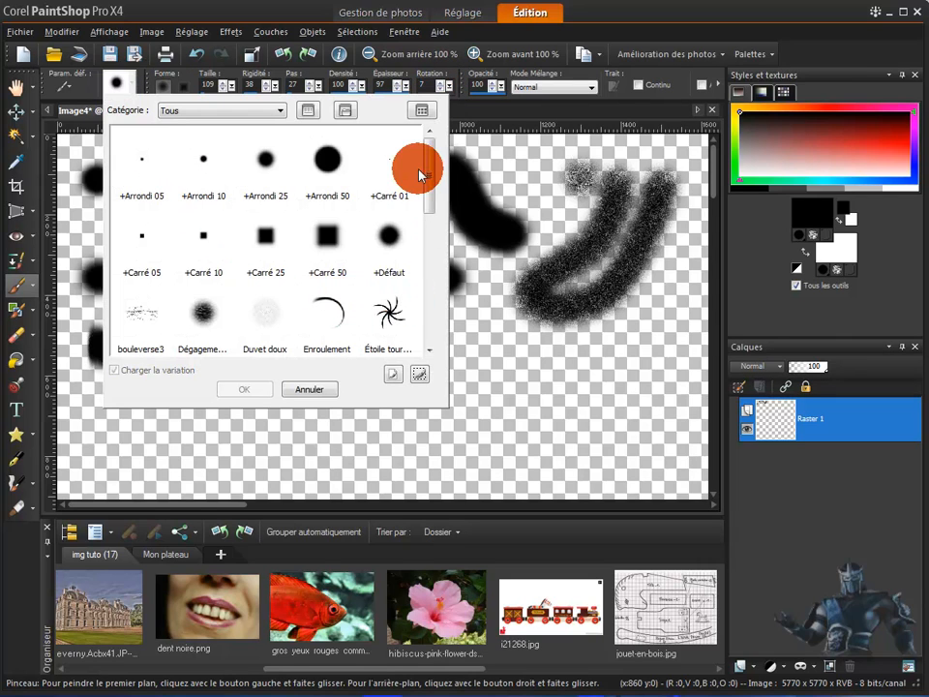
drag(430, 188, 423, 332)
click(325, 319)
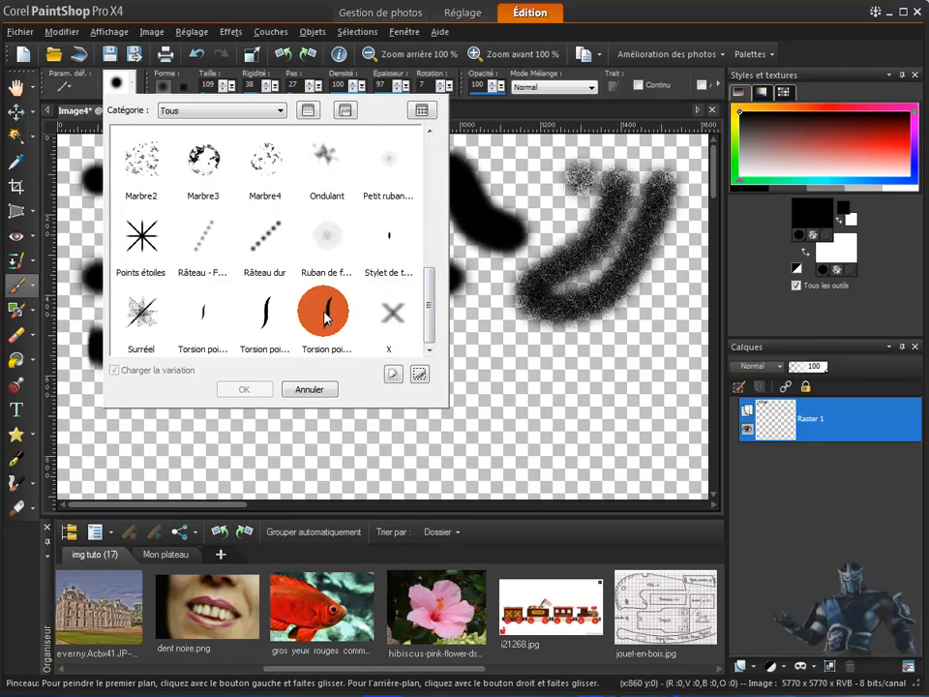
click(242, 389)
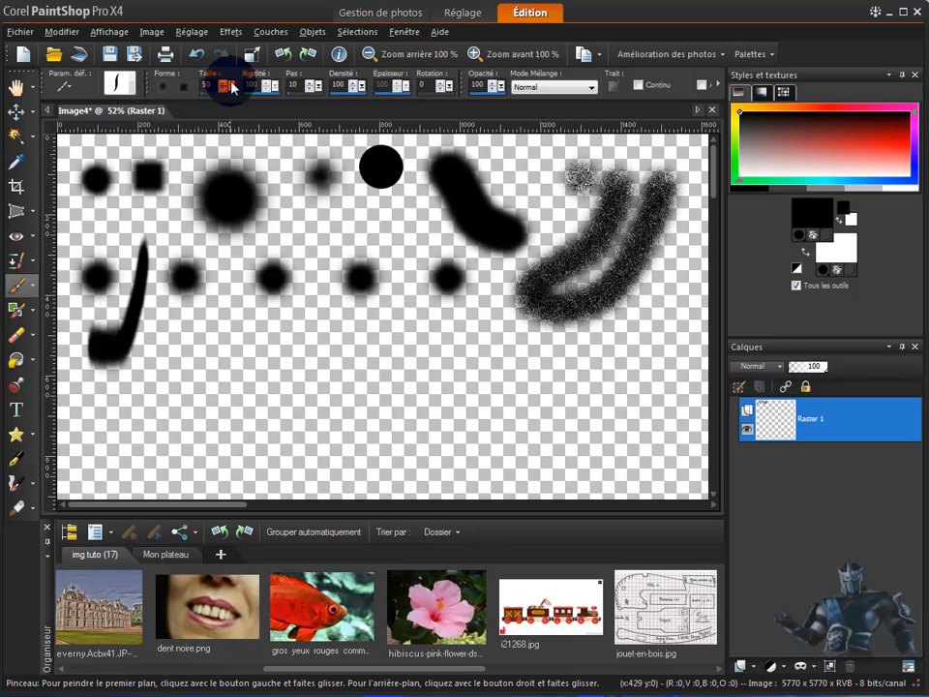
drag(231, 88, 269, 97)
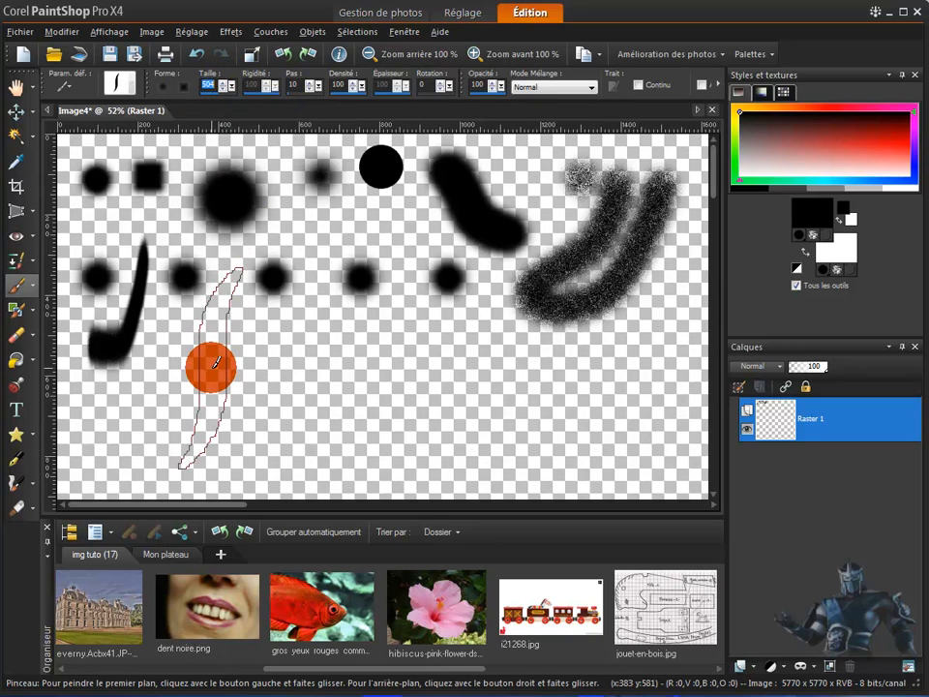
Step: Paint two overlapping Torsion dabs below the row of spaced dabs and set Rotation to 181
click(211, 367)
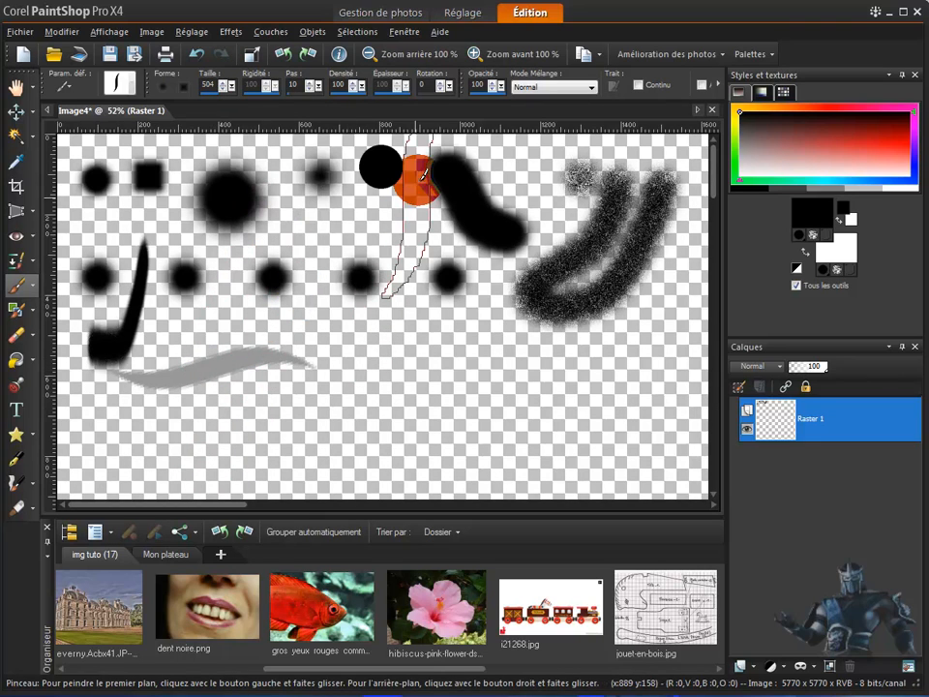
click(451, 89)
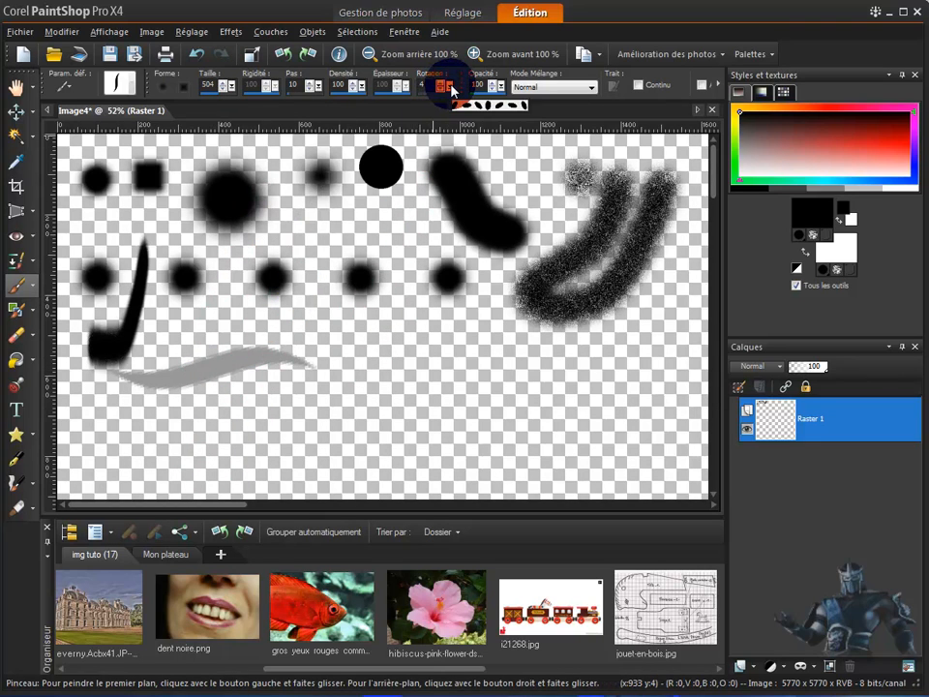
drag(457, 94, 523, 113)
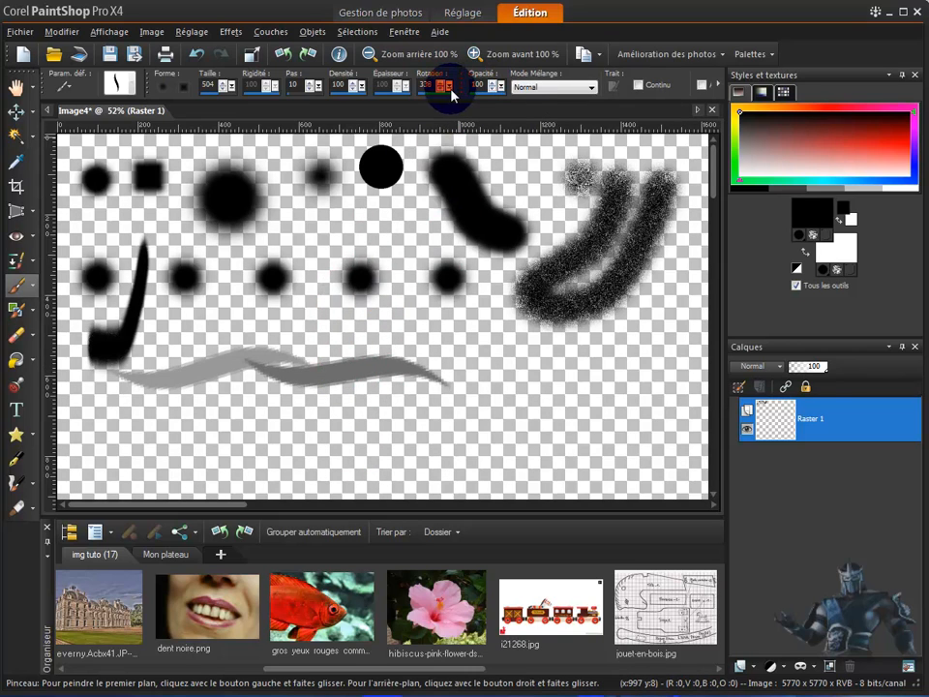
drag(448, 87, 417, 126)
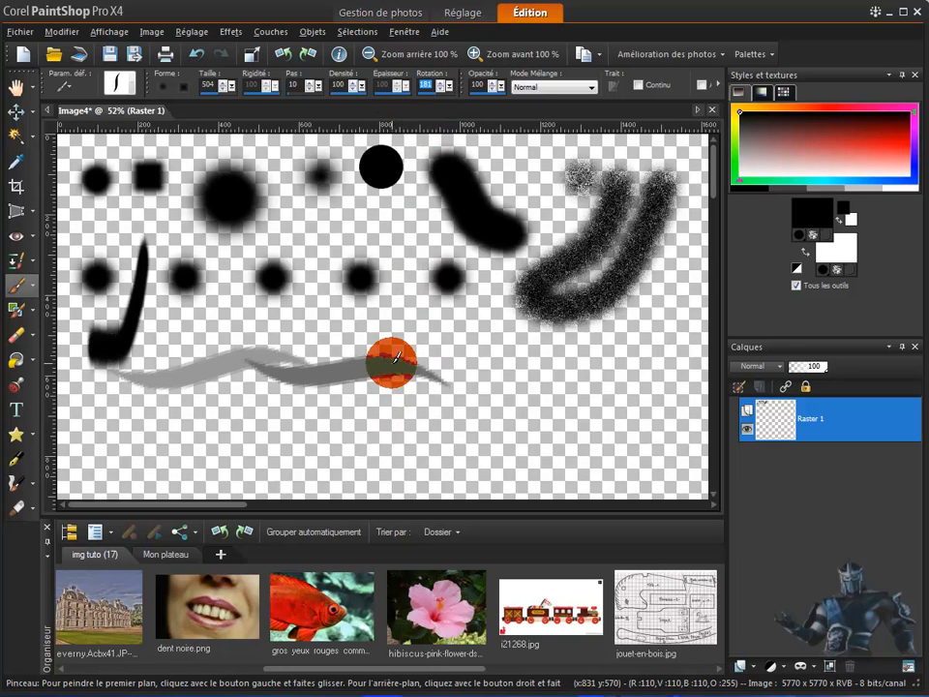
Step: Stamp overlapping Torsion dabs around a point below the fourth spaced dab to form a dark pinwheel
click(396, 358)
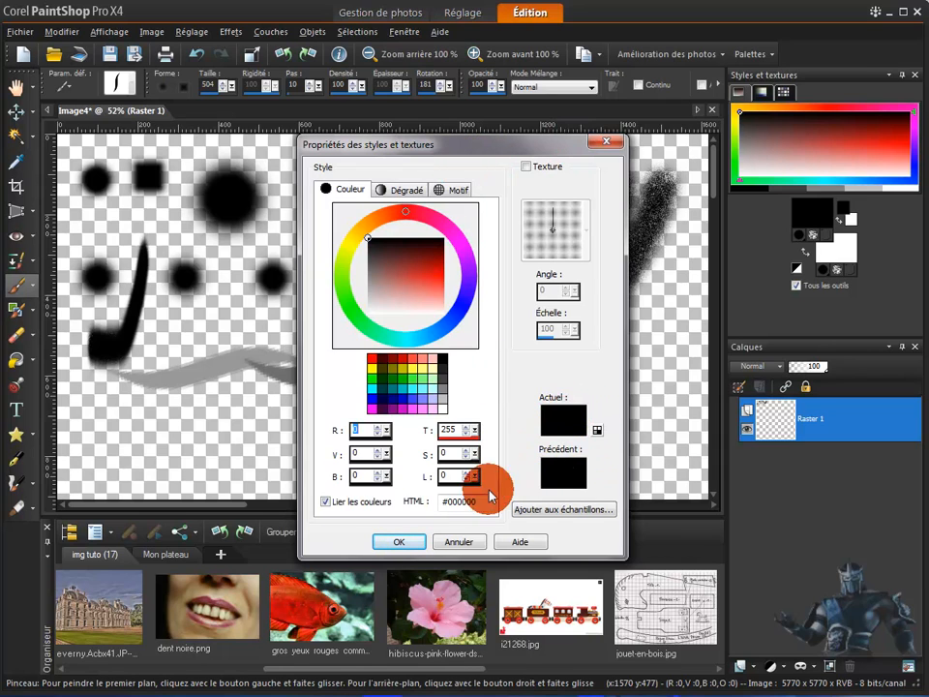
click(397, 540)
click(358, 386)
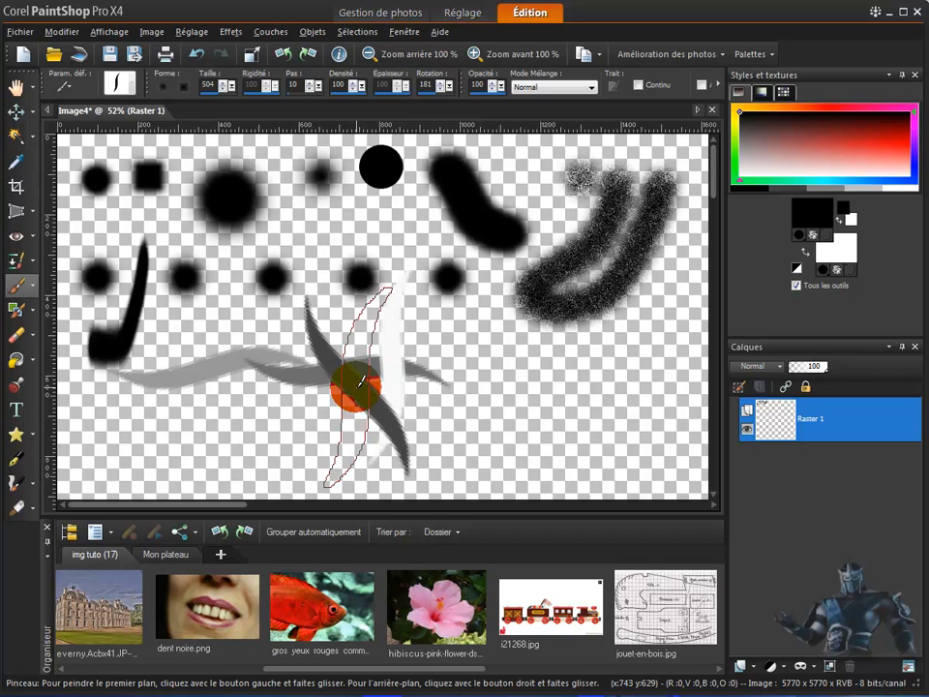
click(361, 383)
click(360, 384)
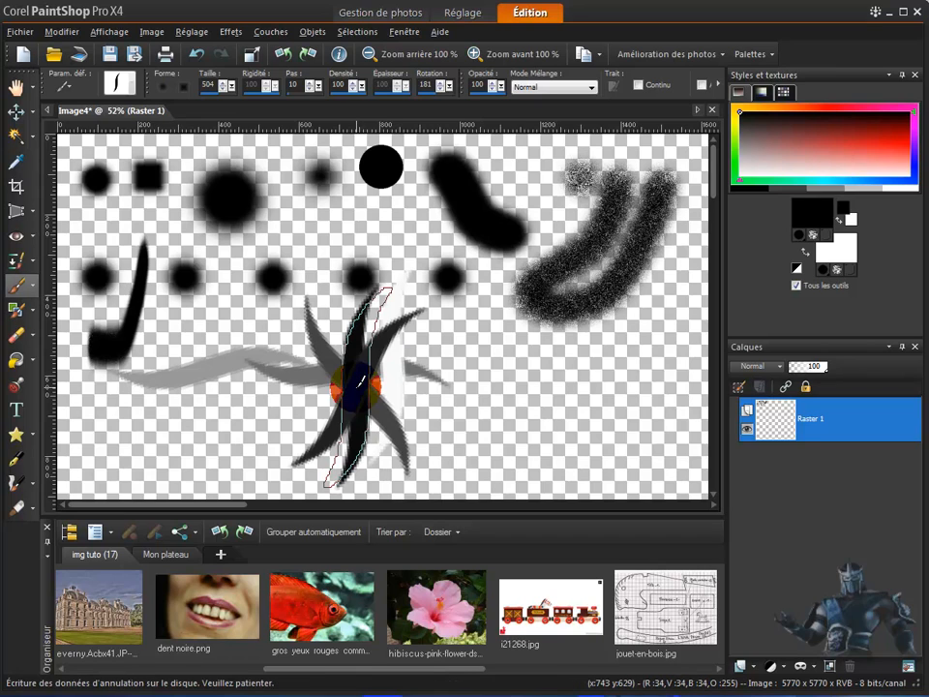
click(361, 383)
click(361, 383)
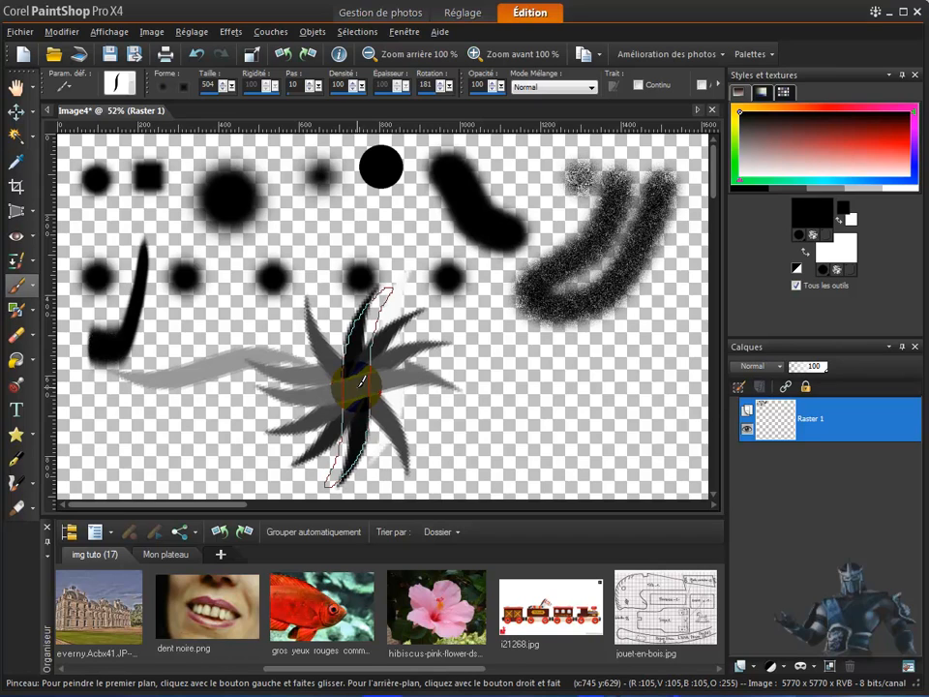
click(361, 384)
click(361, 384)
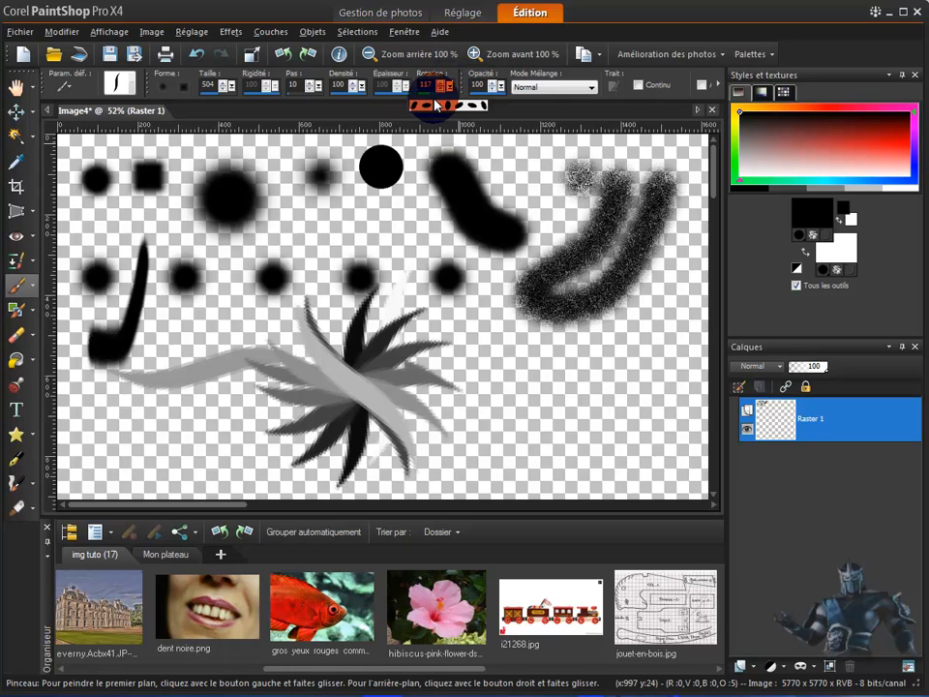
Step: Set Rotation to 0 and stamp a second pinwheel of Torsion dabs to the right of the dark one
drag(435, 104, 415, 114)
click(475, 382)
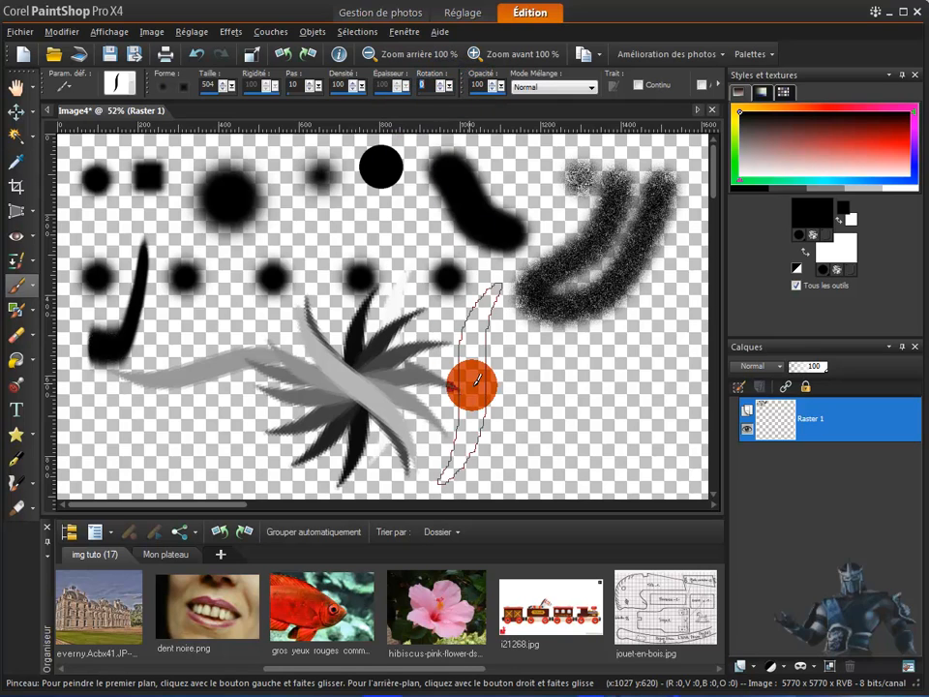
click(474, 383)
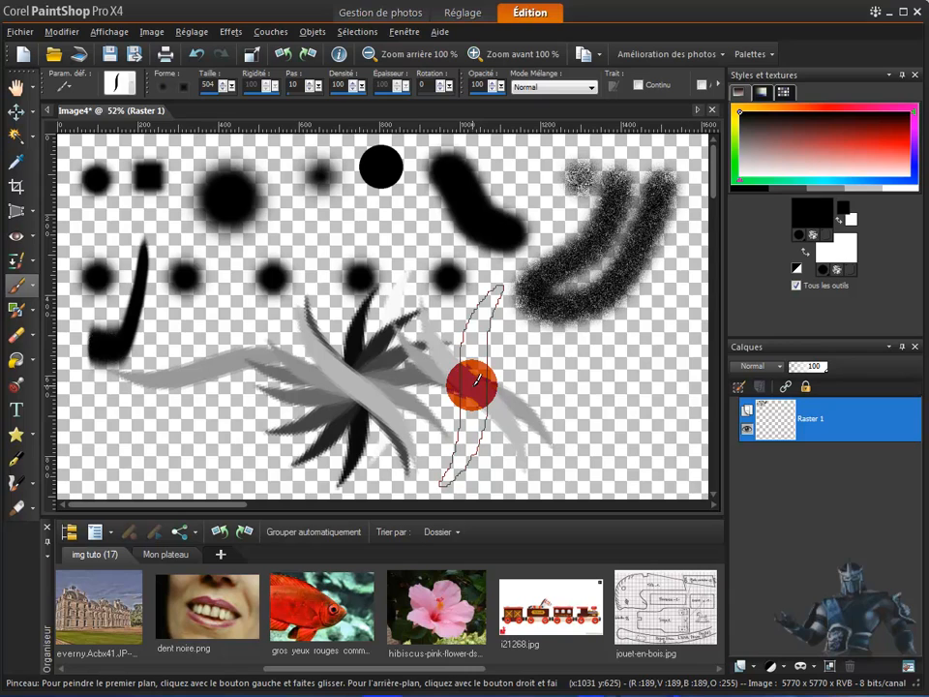
click(476, 383)
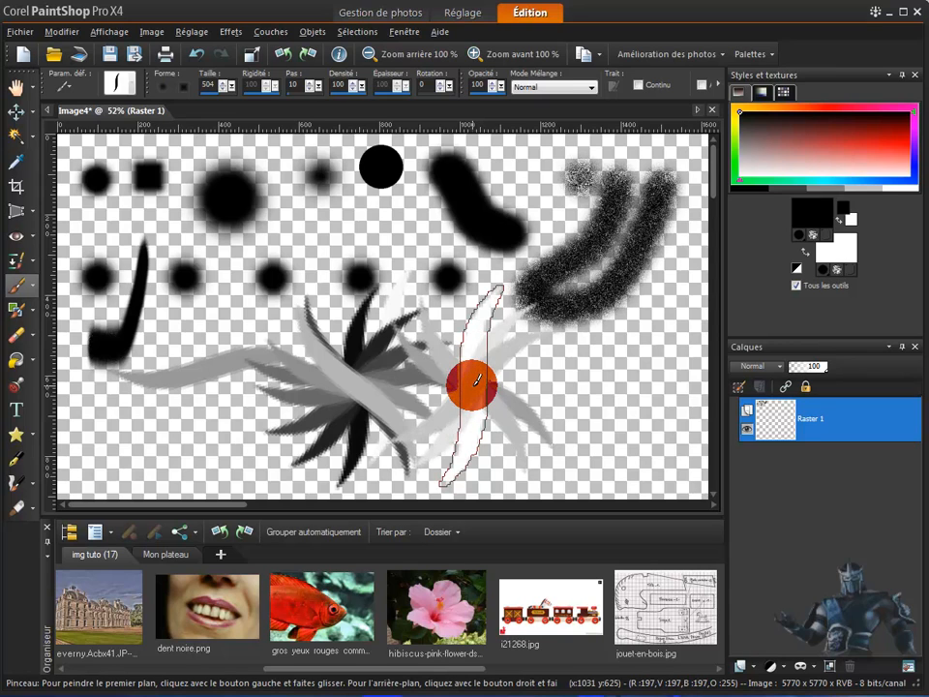
click(476, 381)
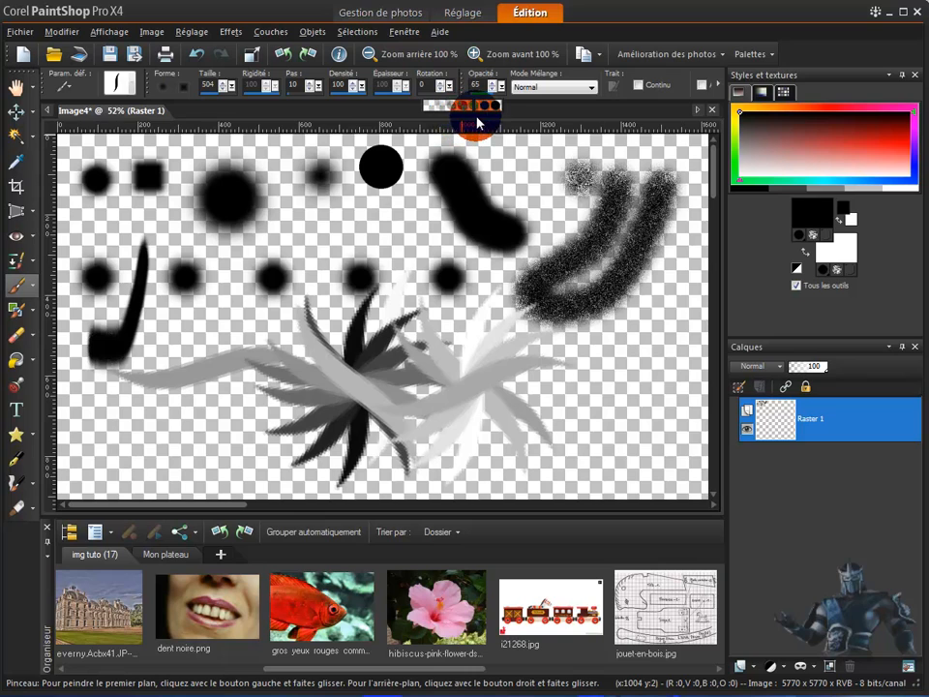
Step: Set Opacité to 98, view the Mode Mélange choices and reveal the remaining brush options
drag(500, 123, 497, 114)
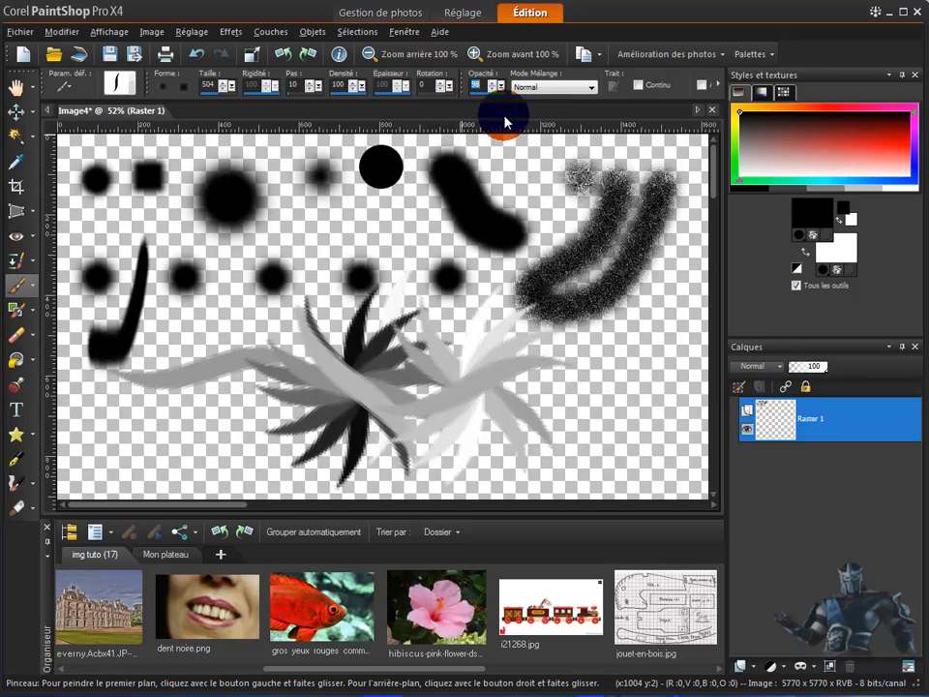
click(594, 88)
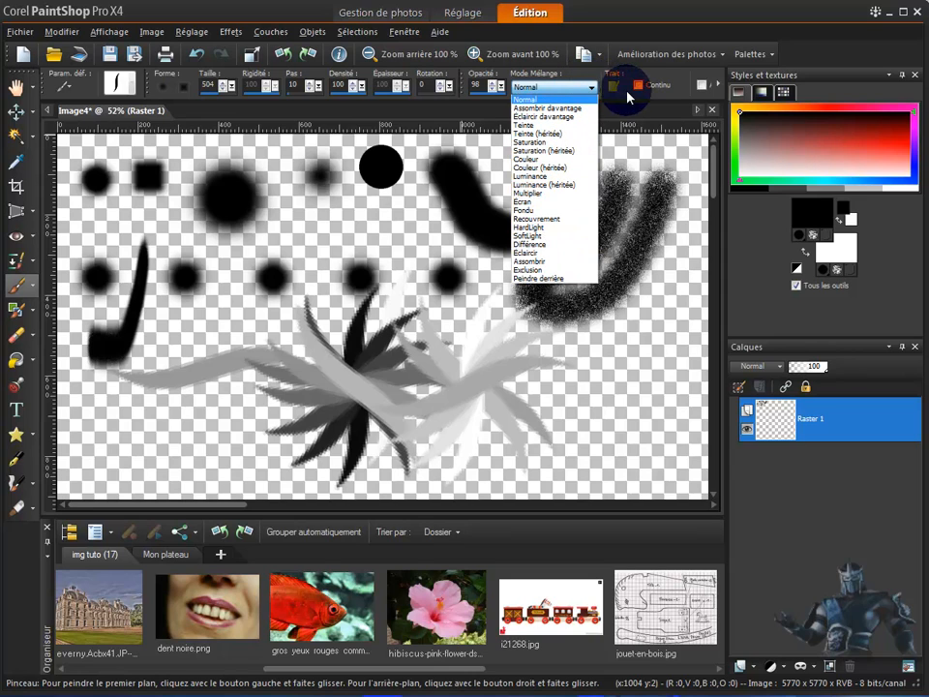
click(718, 86)
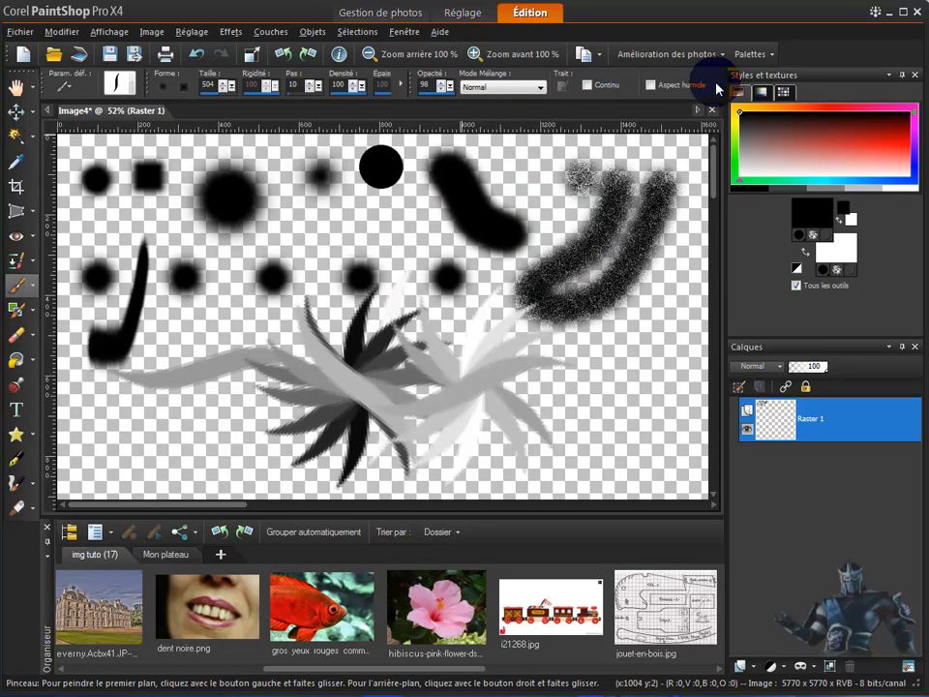
Step: Load the +Arrondi 25 brush tip
click(117, 86)
click(262, 160)
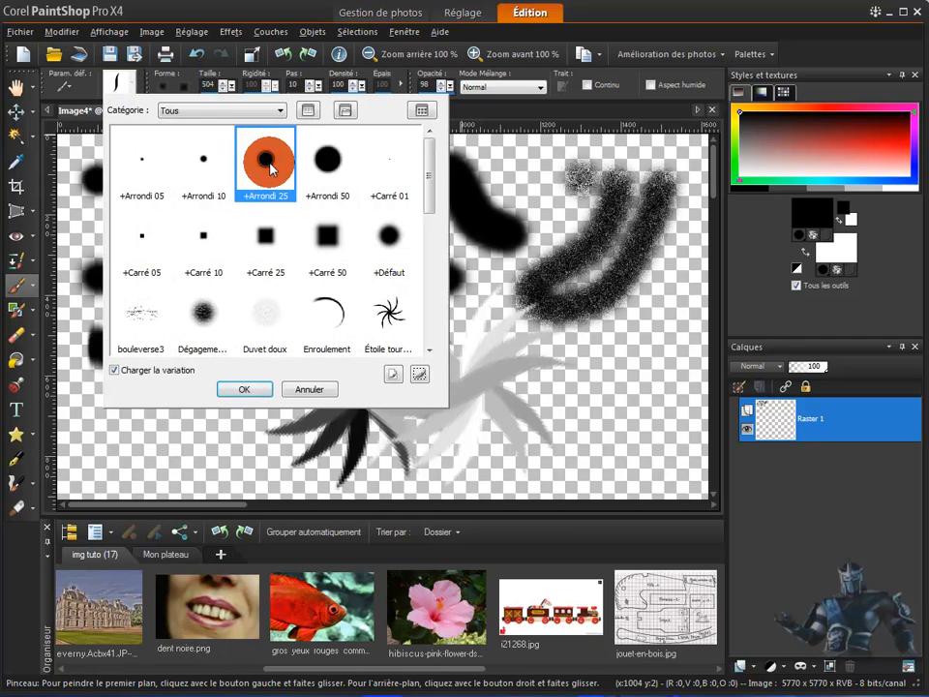
click(245, 389)
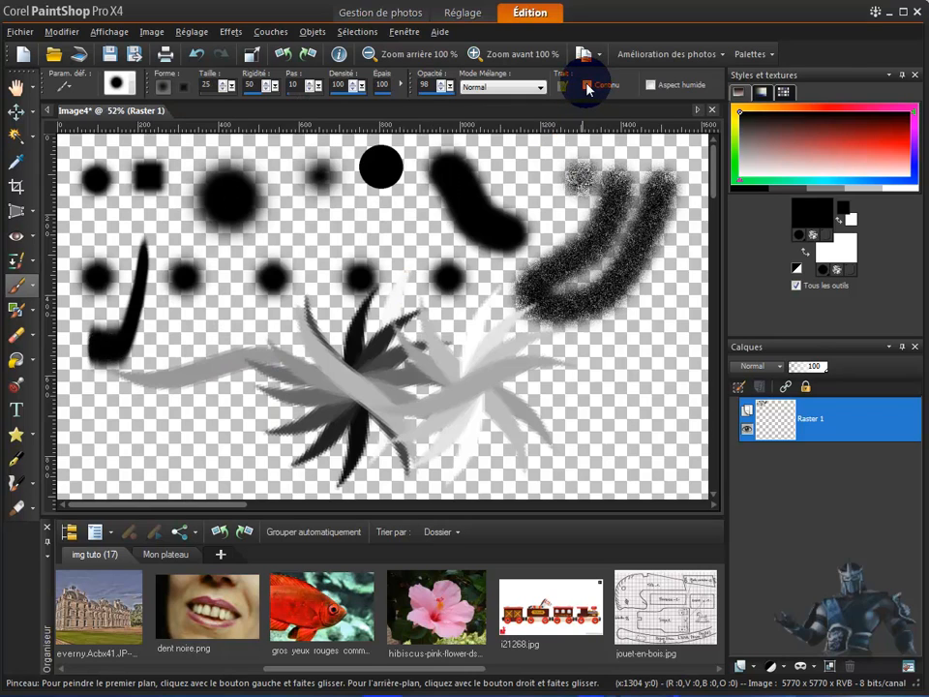
Step: Turn on Continu and paint a hooked stroke below the grainy U, and with Pas at 200 a wavy dotted line across the canvas
click(586, 87)
mouse_move(623, 365)
mouse_down()
mouse_move(596, 413)
mouse_move(630, 384)
mouse_move(666, 292)
mouse_up()
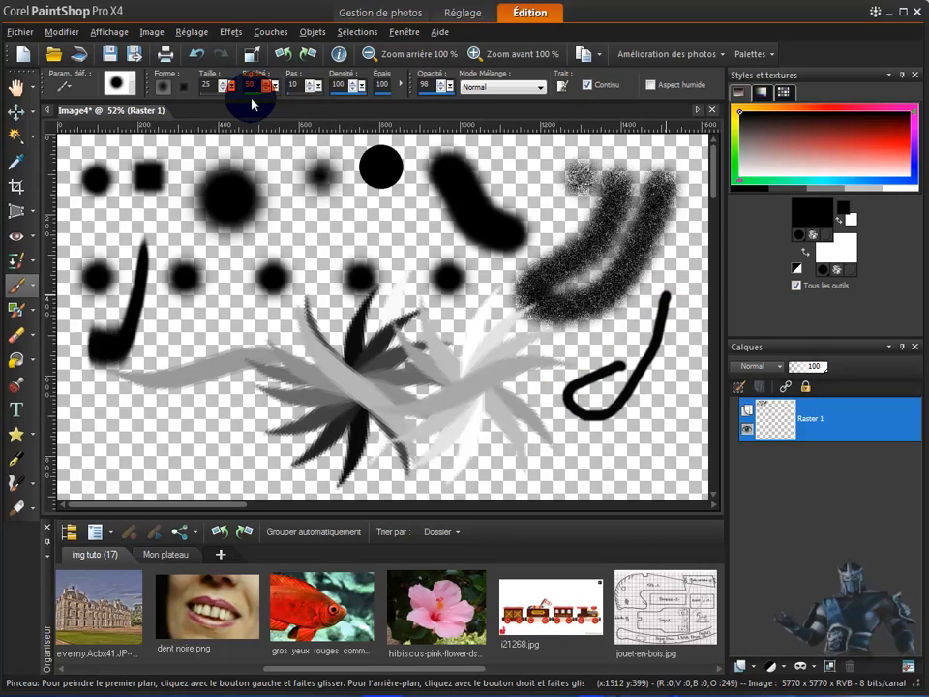
mouse_move(318, 90)
mouse_down()
mouse_move(339, 102)
mouse_move(394, 104)
mouse_up()
mouse_move(81, 447)
mouse_down()
mouse_move(183, 425)
mouse_move(248, 440)
mouse_move(403, 360)
mouse_move(492, 328)
mouse_move(550, 336)
mouse_move(610, 454)
mouse_up()
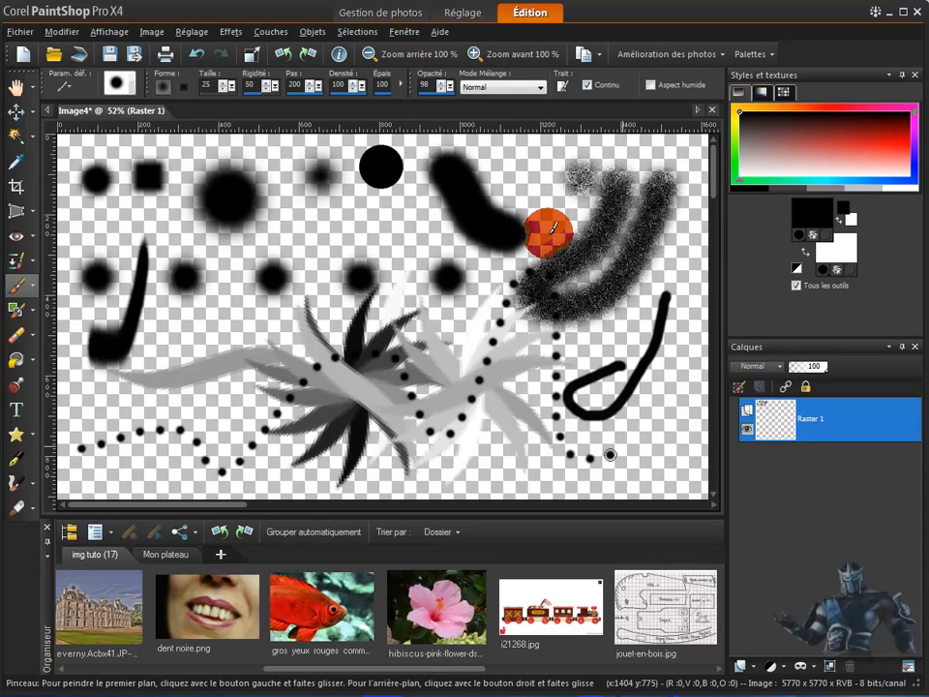
Step: Turn off Continu, turn on Aspect humide and paint a short dotted arc around the third spaced dab
click(587, 86)
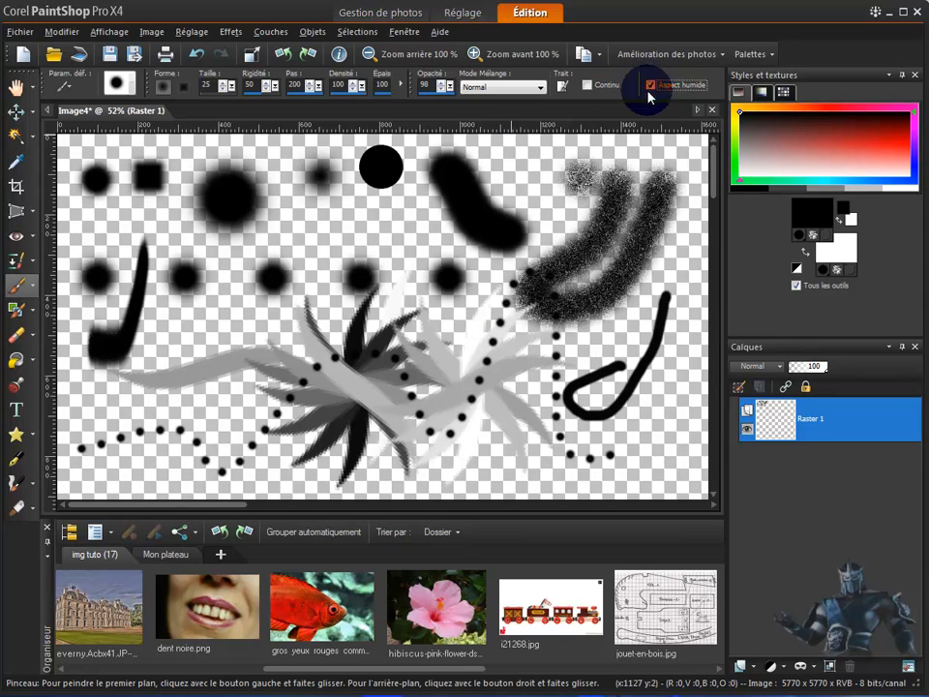
mouse_move(205, 326)
mouse_down()
mouse_move(216, 295)
mouse_move(251, 270)
mouse_move(309, 261)
mouse_up()
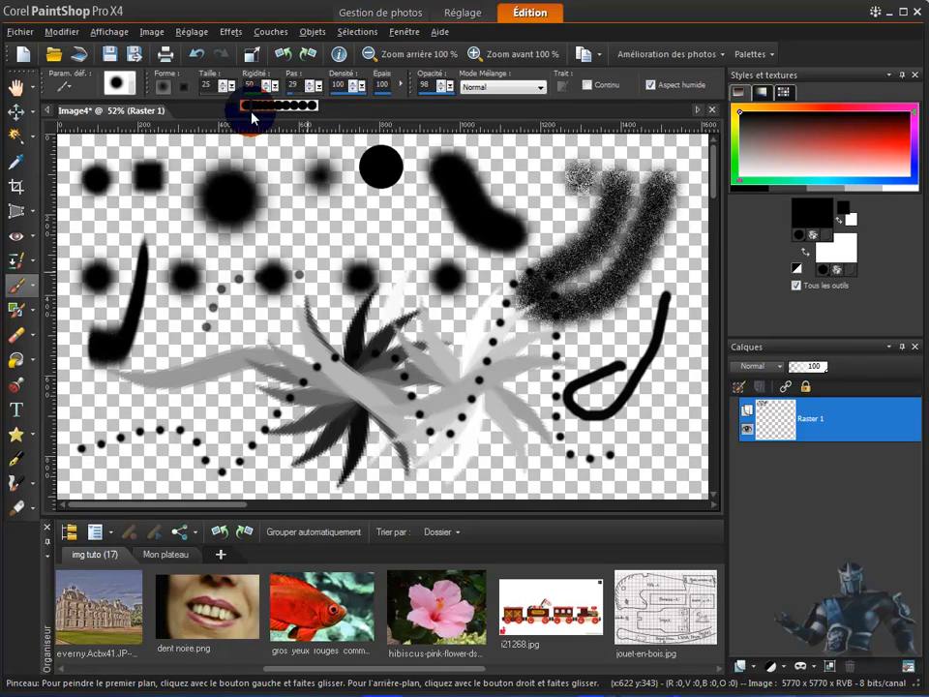
Step: Set the brush Pas to 19 and Taille to 194
drag(251, 112, 246, 111)
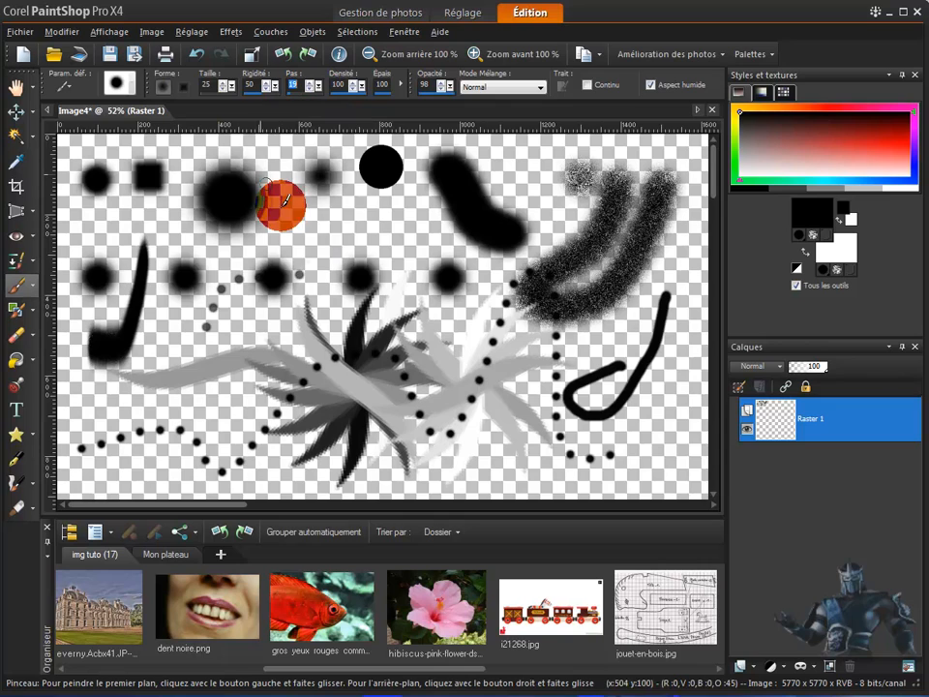
click(233, 89)
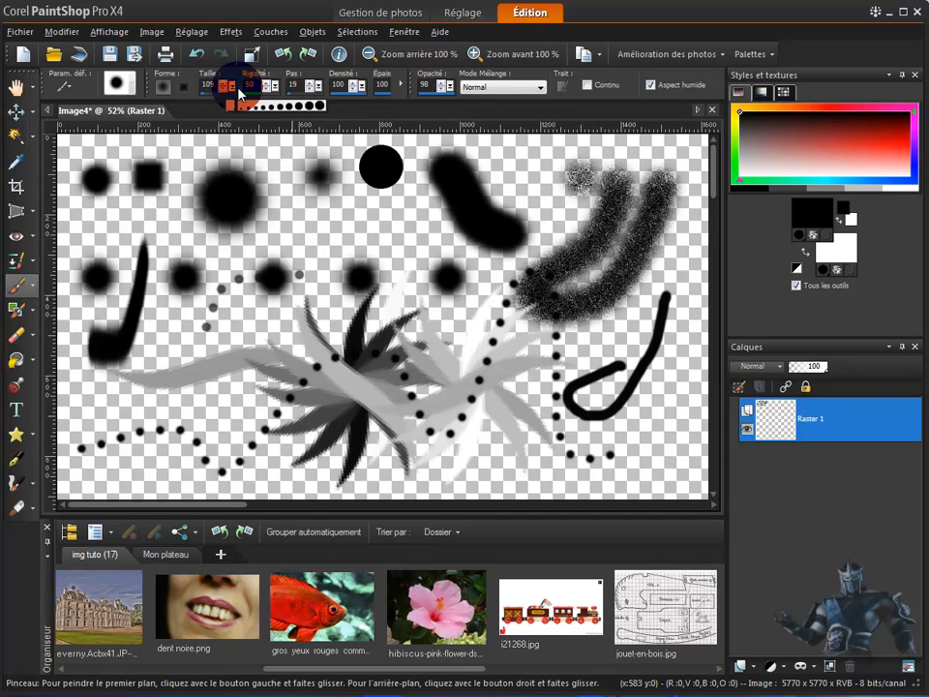
drag(247, 92, 247, 92)
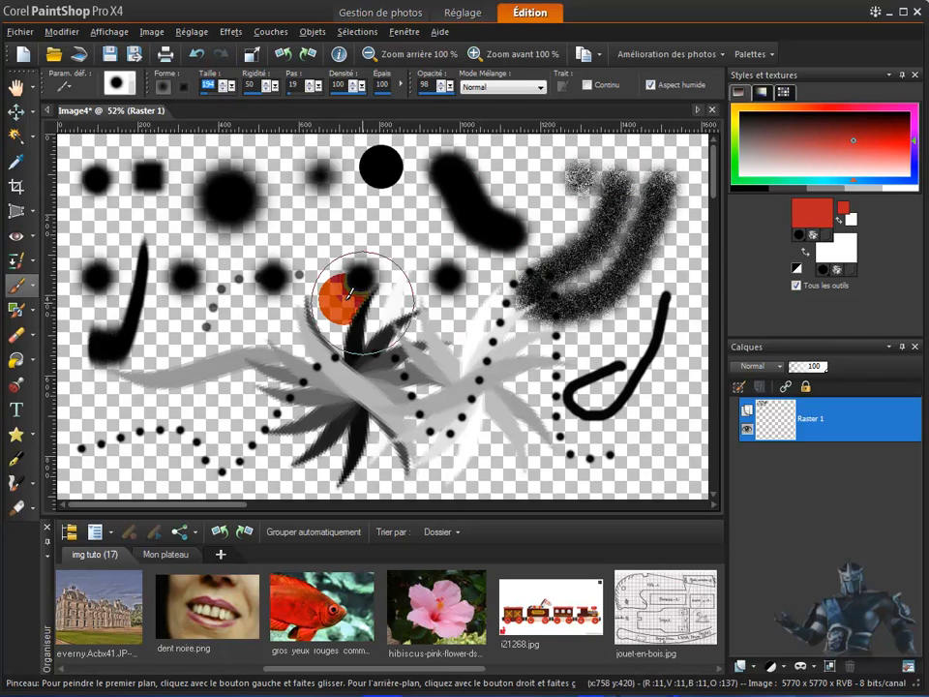
Step: With a red foreground, paint a wavy stroke across the spaced dabs with Aspect humide on and another below it with the option off
mouse_move(250, 293)
mouse_down()
mouse_move(328, 260)
mouse_move(388, 275)
mouse_move(417, 271)
mouse_move(503, 237)
mouse_move(563, 229)
mouse_move(548, 232)
mouse_move(649, 240)
mouse_up()
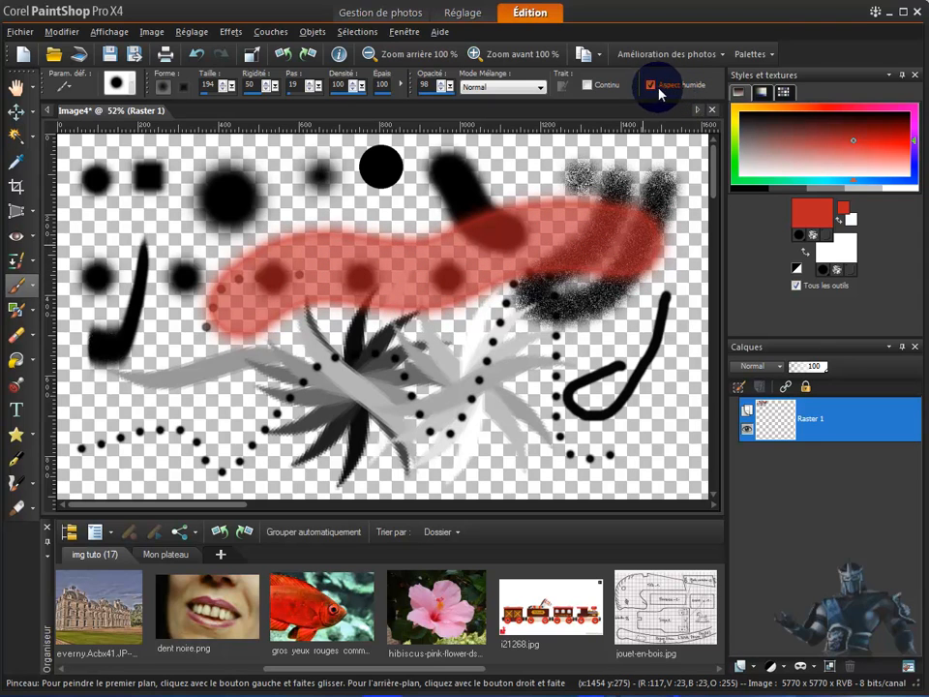
mouse_move(245, 366)
mouse_down()
mouse_move(233, 388)
mouse_move(334, 340)
mouse_move(587, 313)
mouse_move(644, 287)
mouse_up()
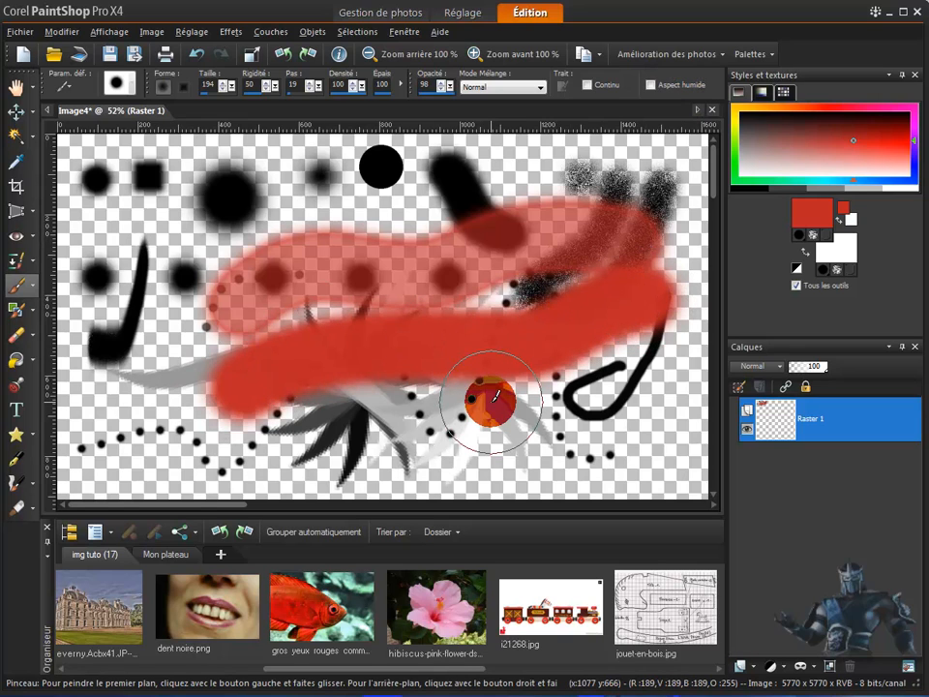